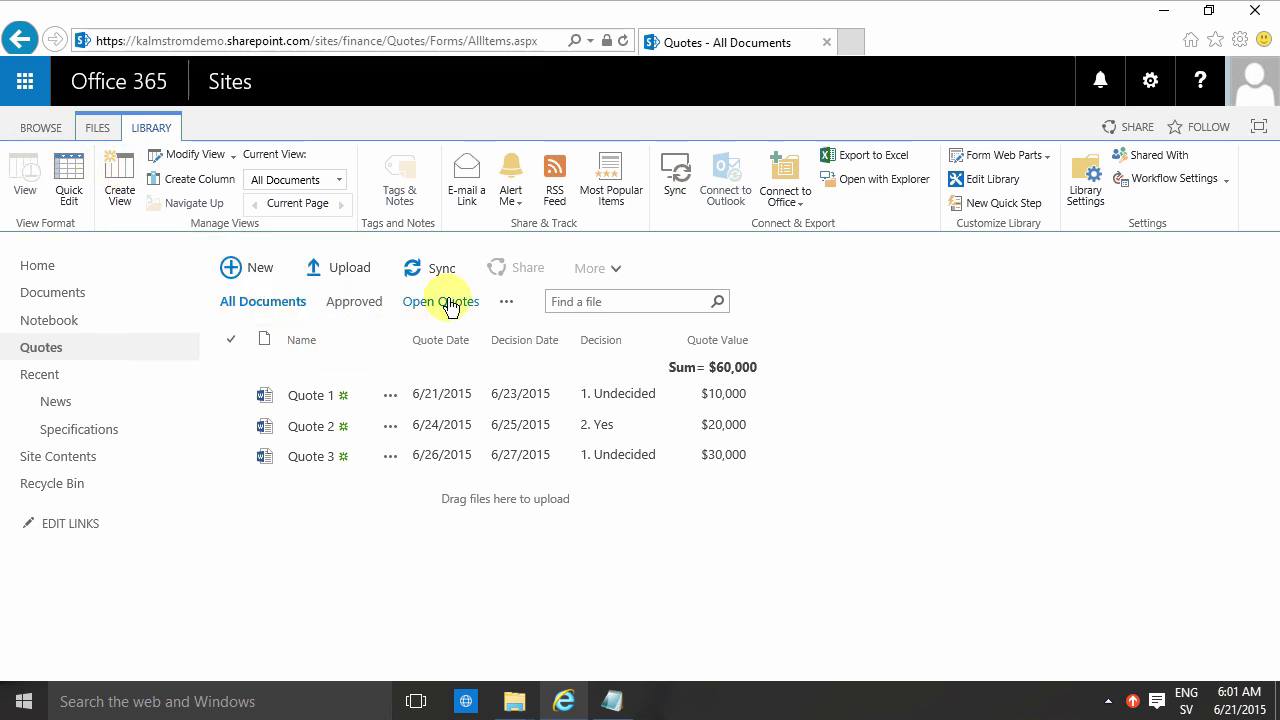
# Open the Quotes library settings from the views menu and scroll to the Views section.
pyautogui.click(506, 302)
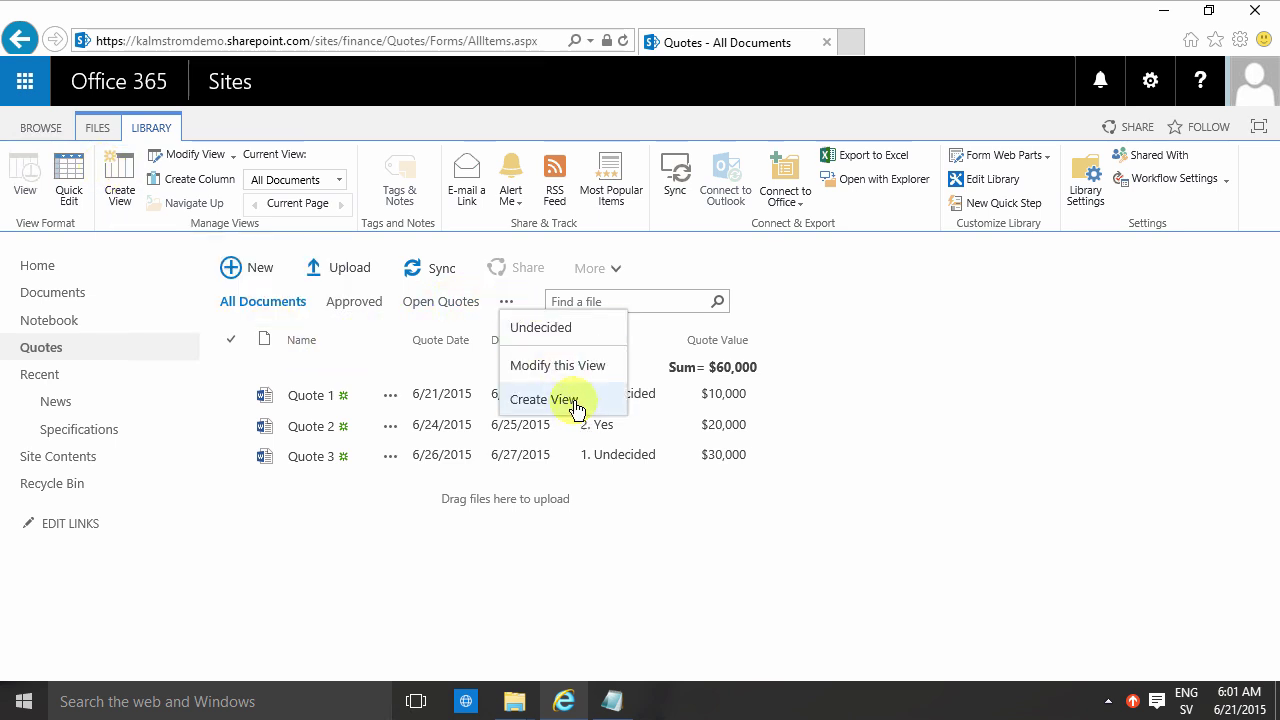
pyautogui.click(1079, 182)
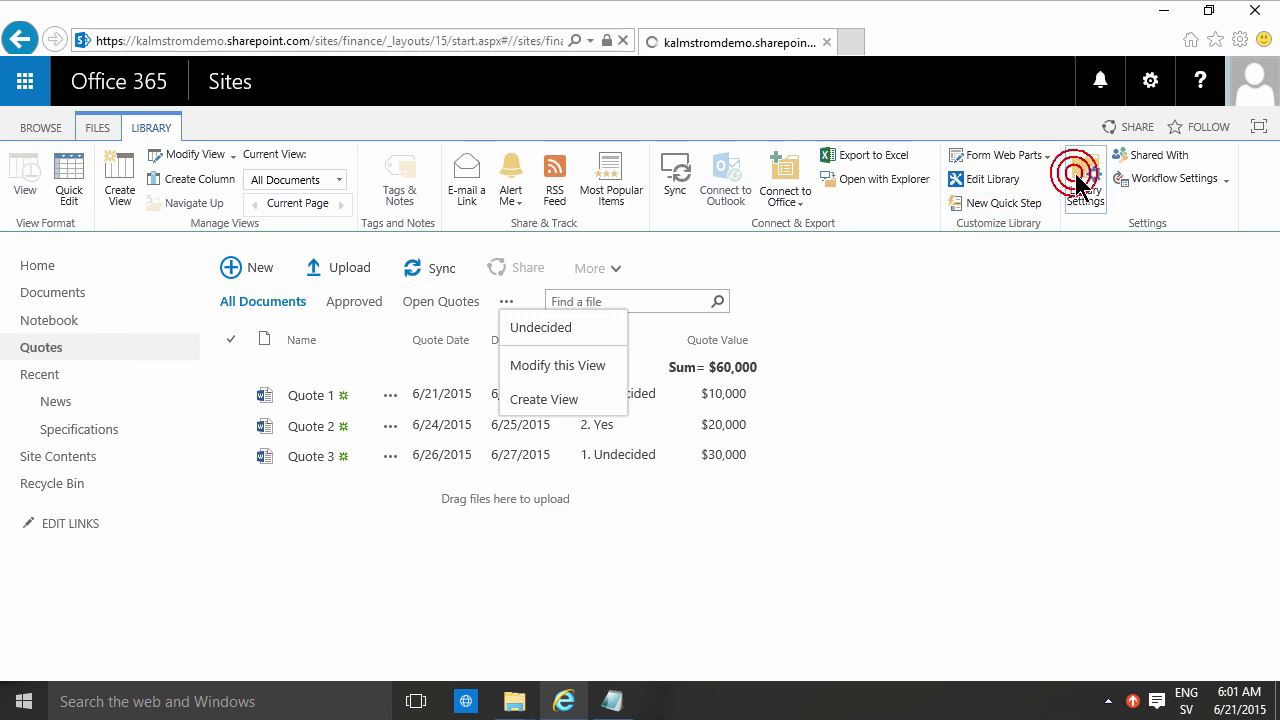
pyautogui.scroll(-10, 935, 450)
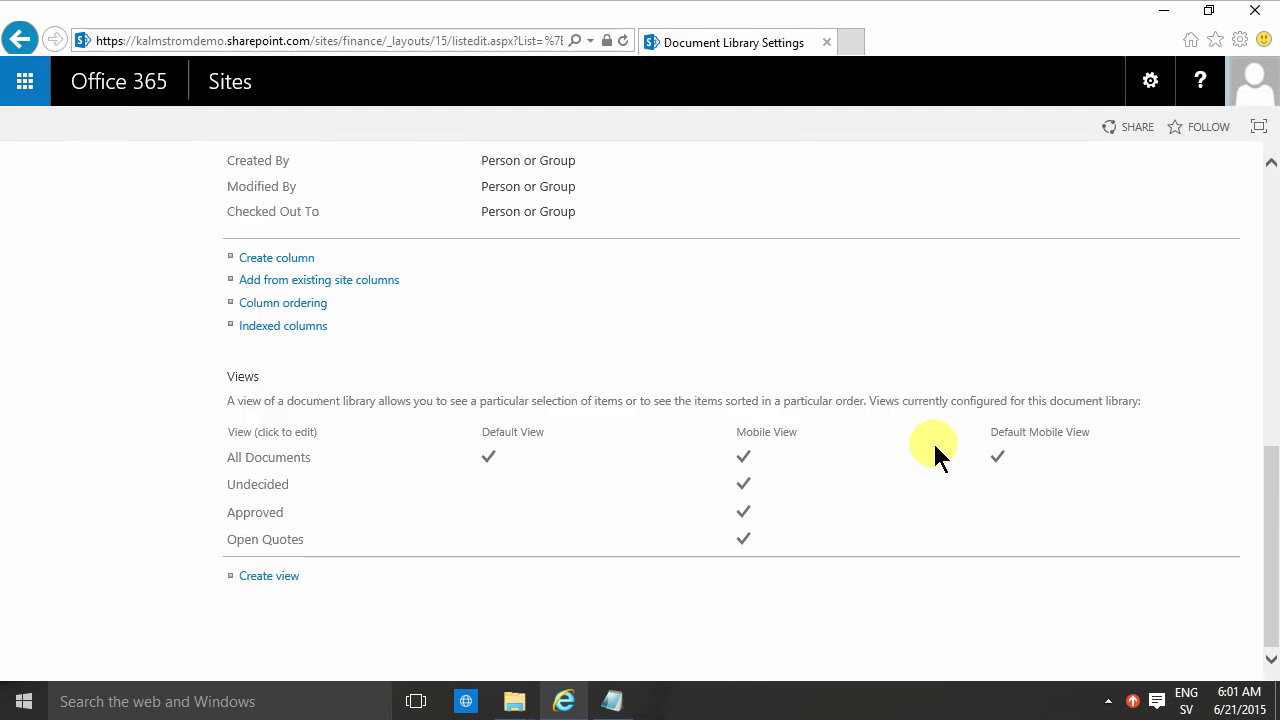
# Start a new view for the Quotes library using the Gantt View type.
pyautogui.click(276, 578)
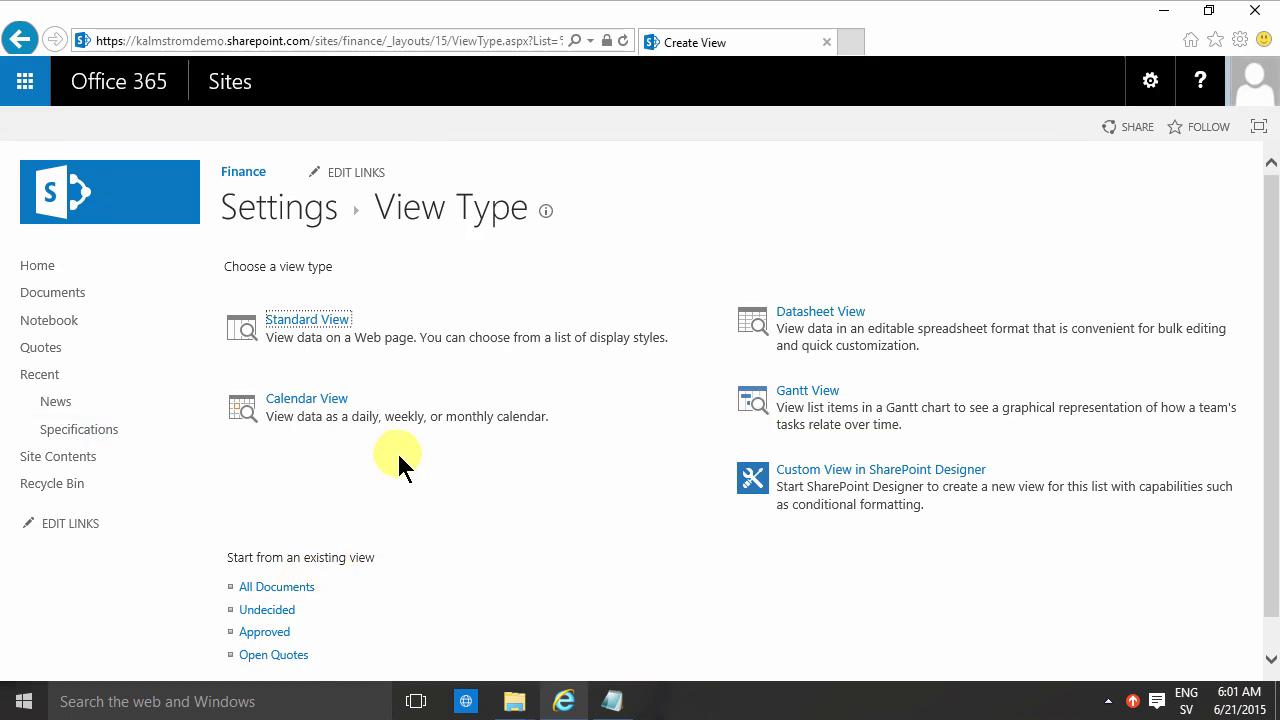
pyautogui.click(332, 322)
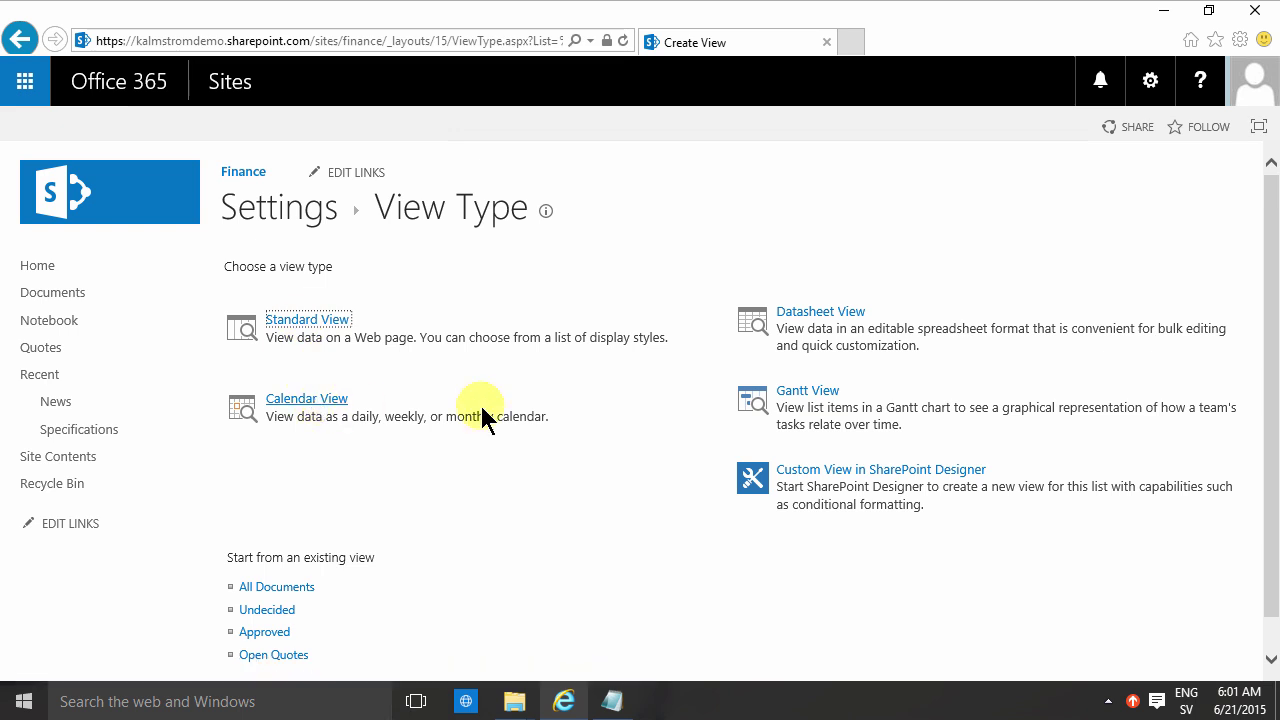
pyautogui.click(816, 396)
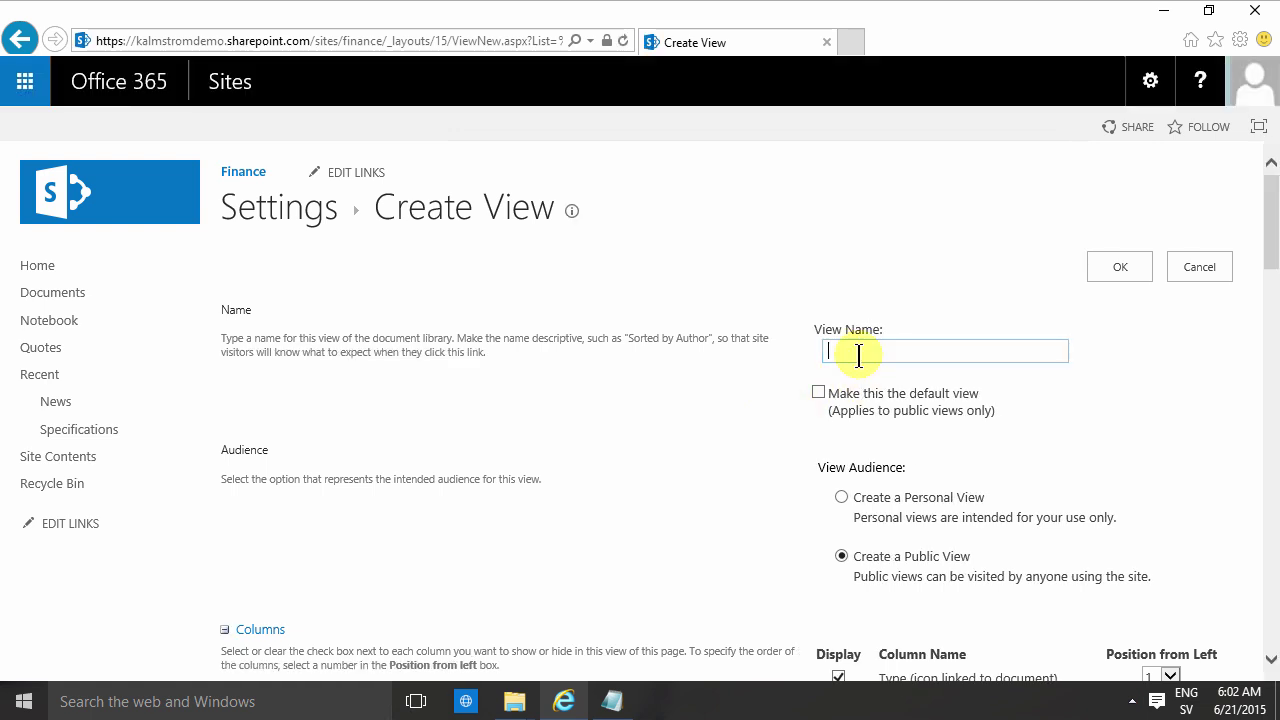
# Name the view 'Gantt' and hide the Type, Name, Quote Date, Decision Date and Decision columns.
pyautogui.write('Gantt')
pyautogui.scroll(-3, 1077, 457)
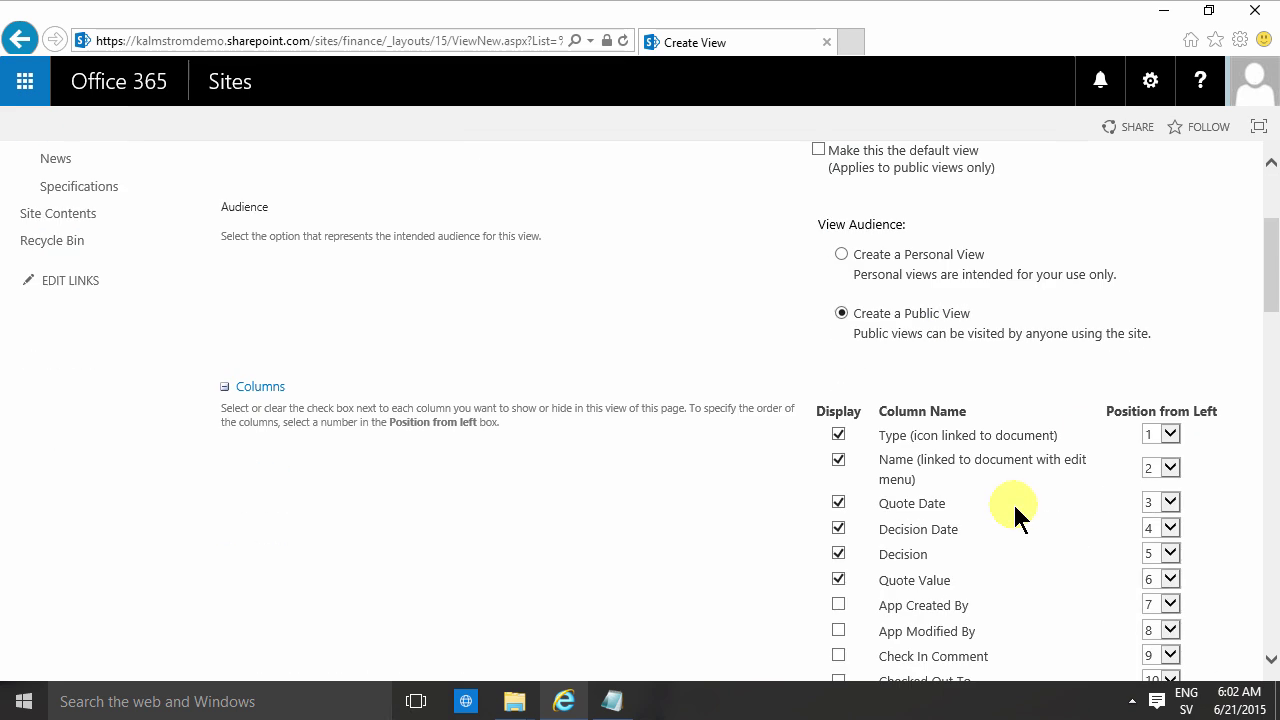
pyautogui.click(838, 434)
pyautogui.click(841, 461)
pyautogui.scroll(-2, 840, 466)
pyautogui.click(838, 340)
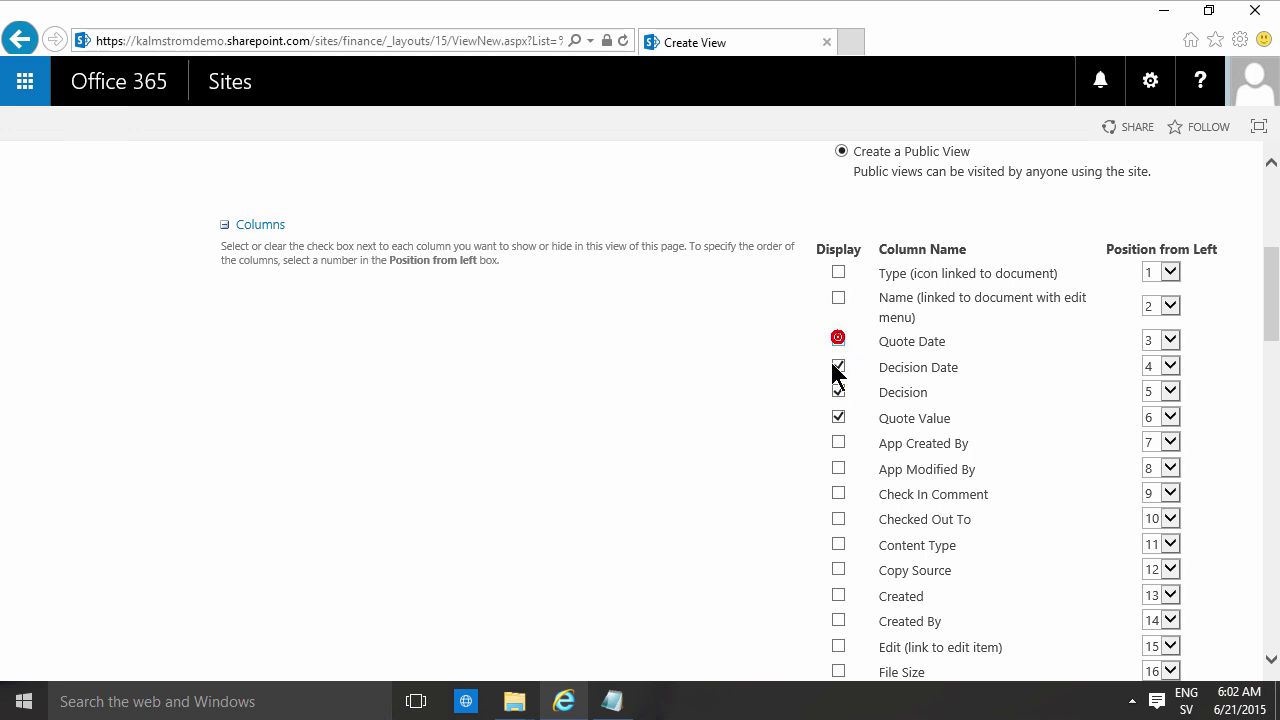
pyautogui.click(838, 366)
pyautogui.click(838, 391)
pyautogui.scroll(-4, 874, 521)
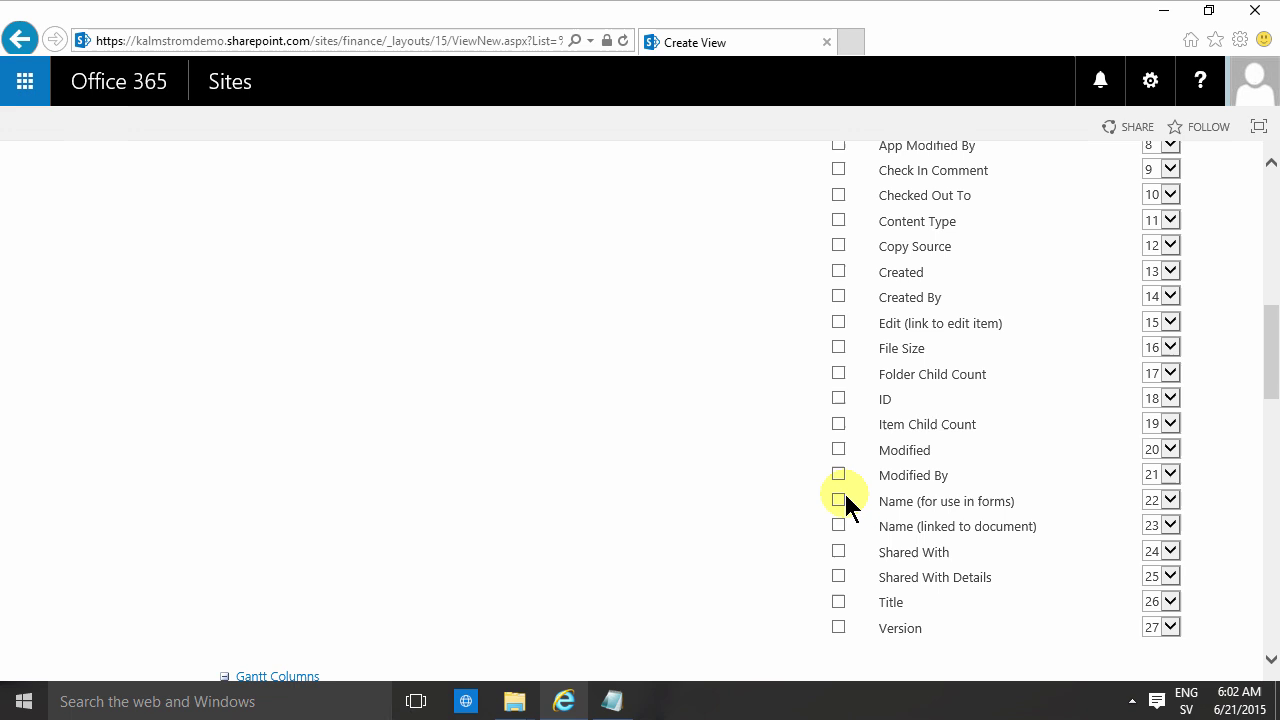
# Show Name (for use in forms) and the Edit link, placing Edit at position 1.
pyautogui.click(836, 498)
pyautogui.click(838, 322)
pyautogui.click(1170, 320)
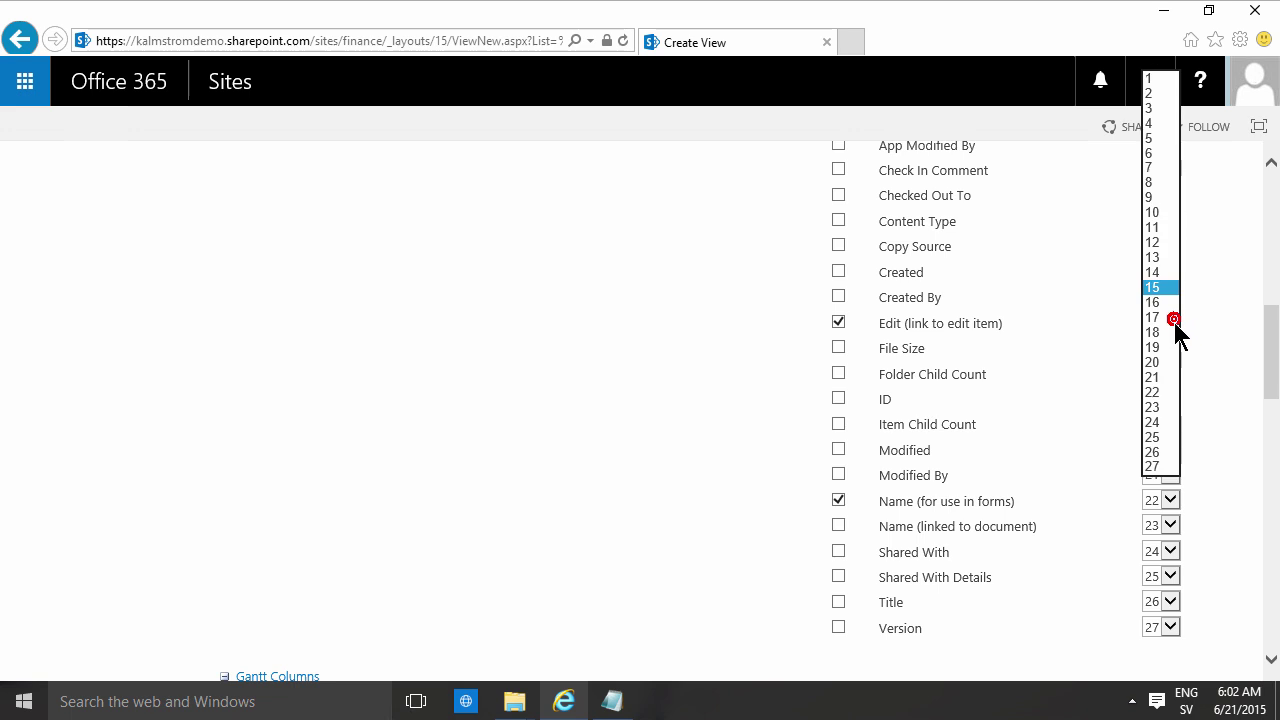
pyautogui.click(1150, 82)
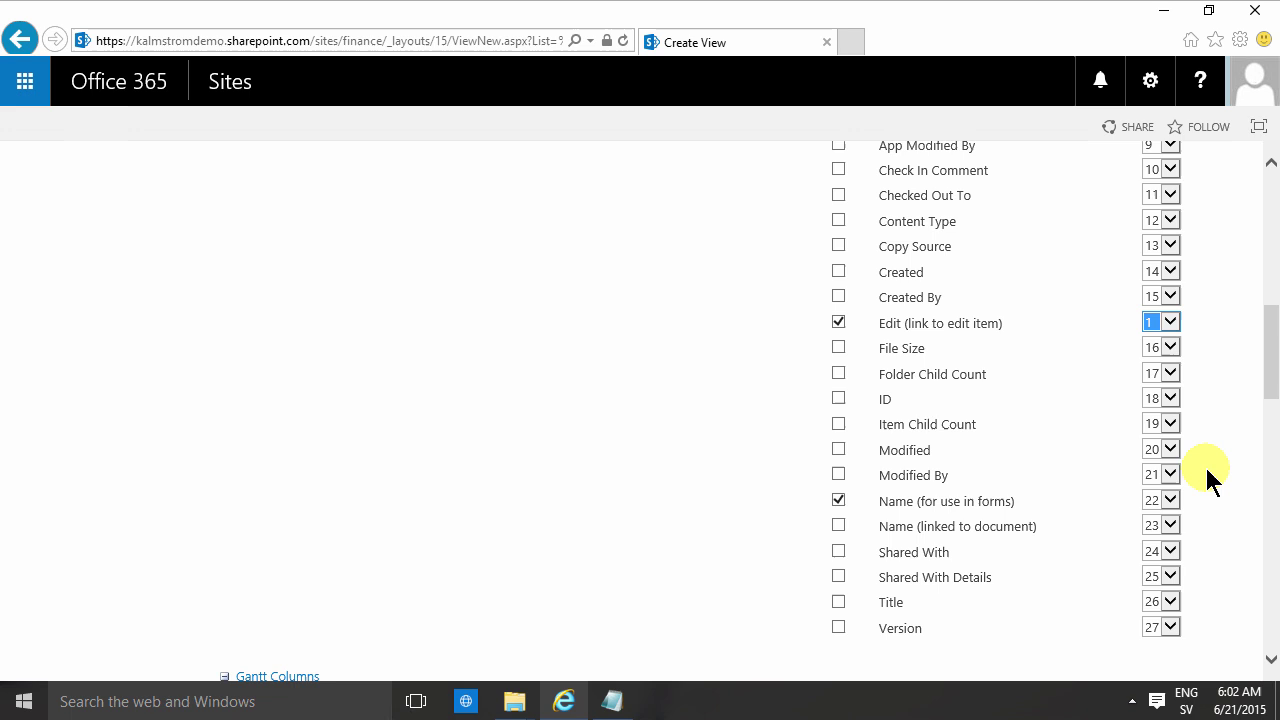
pyautogui.scroll(-5, 1125, 405)
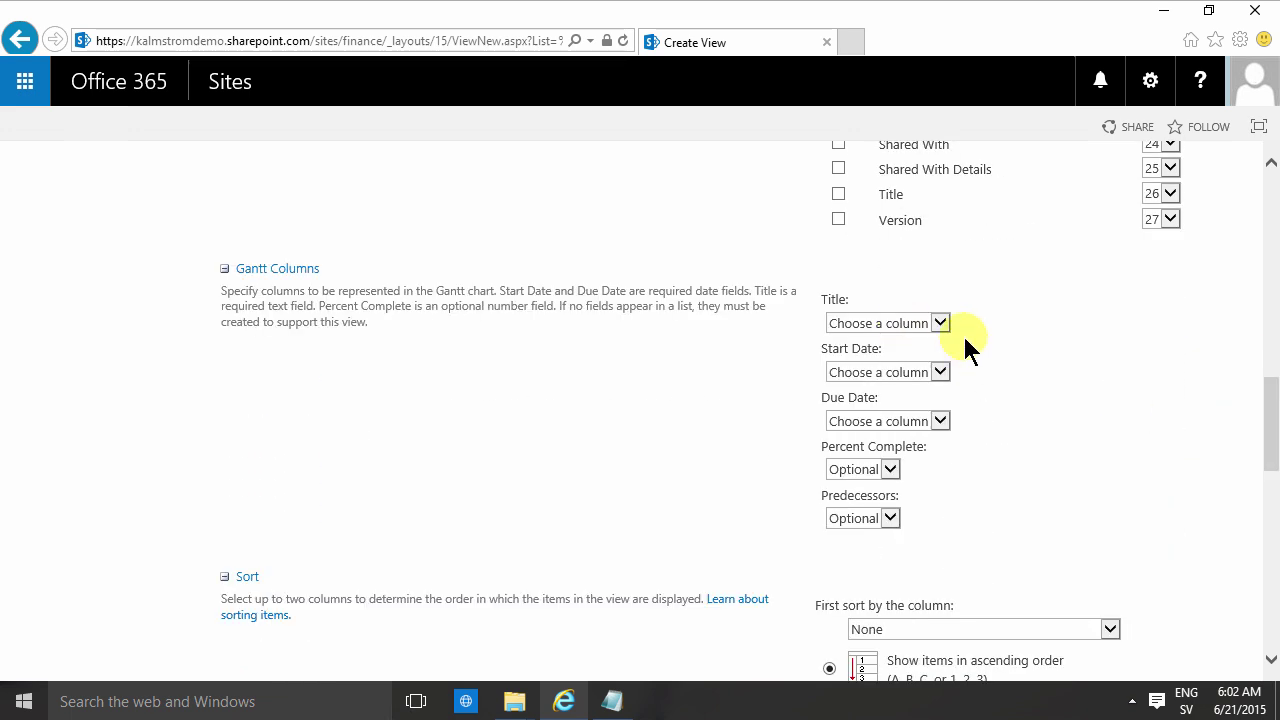
# Set Title as the Gantt chart's title column.
pyautogui.click(939, 322)
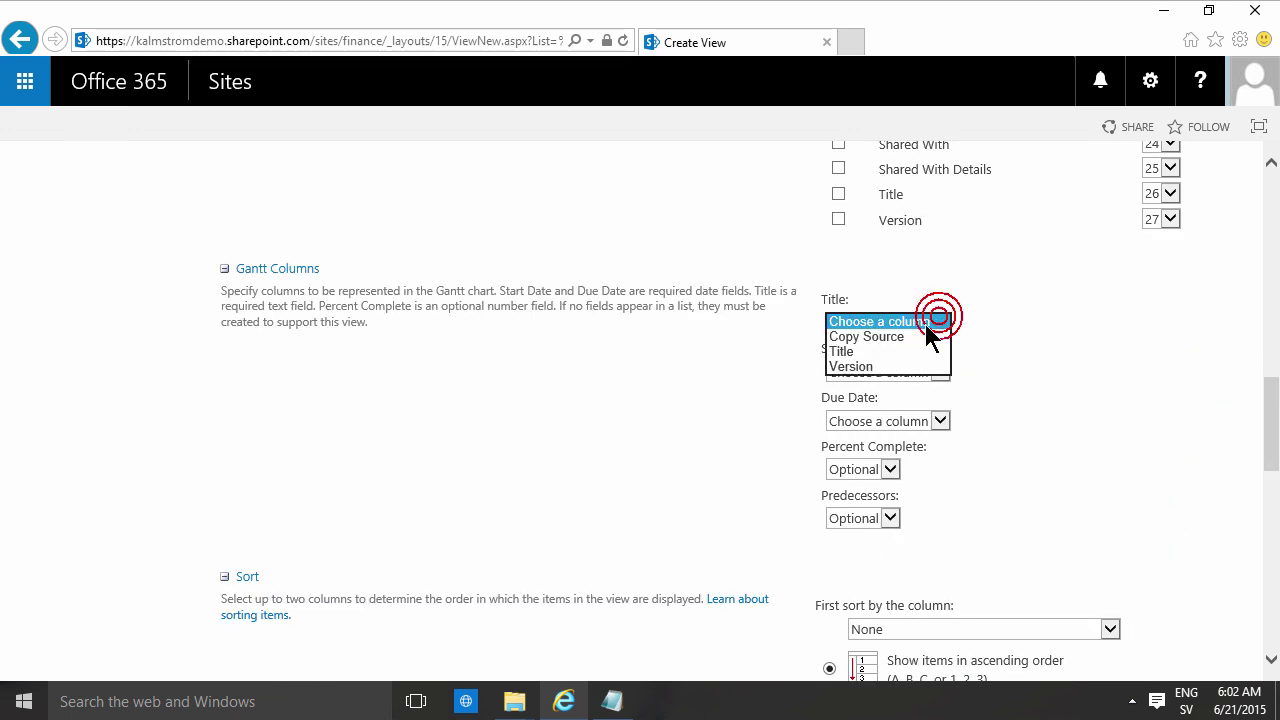
pyautogui.click(874, 352)
pyautogui.scroll(1, 933, 355)
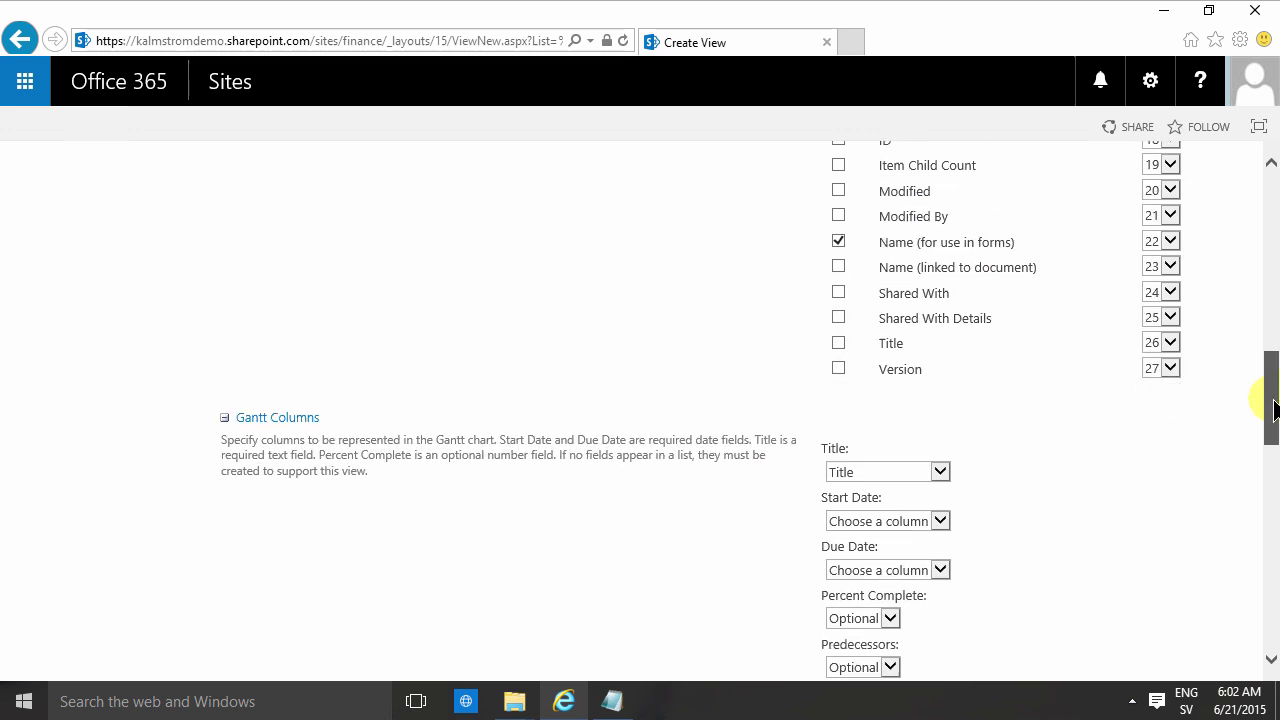
pyautogui.click(941, 418)
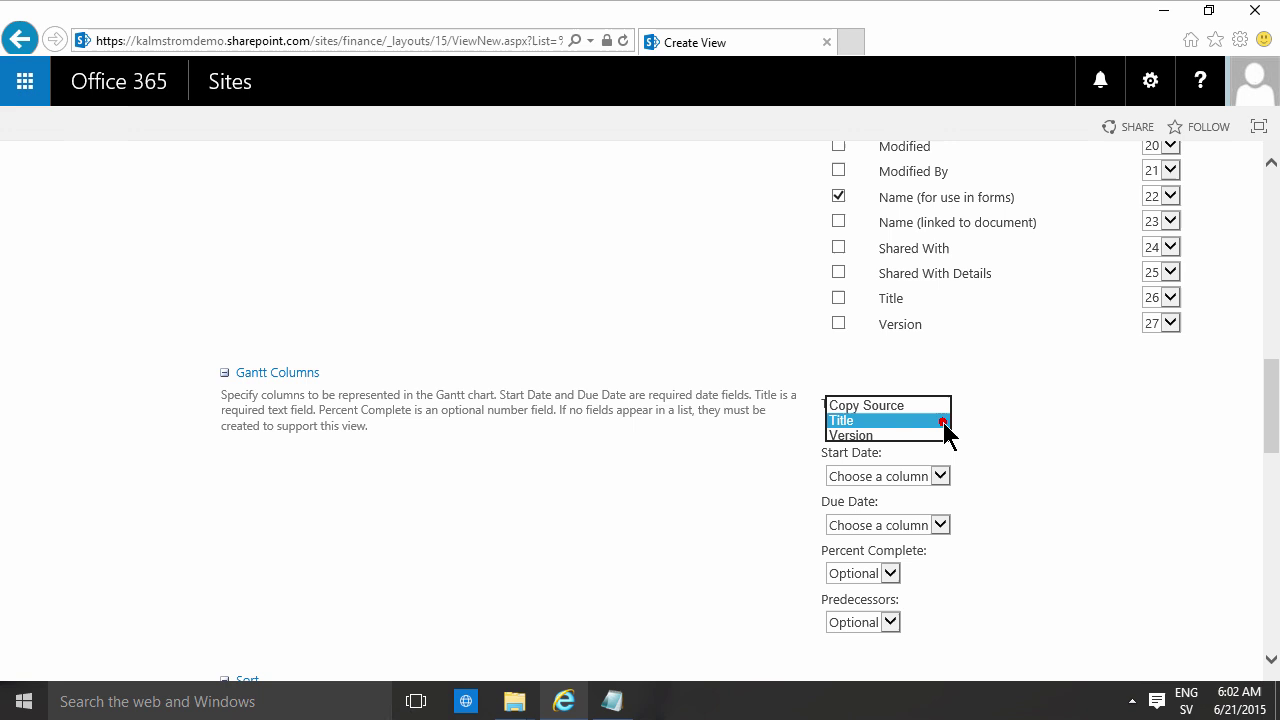
pyautogui.click(943, 421)
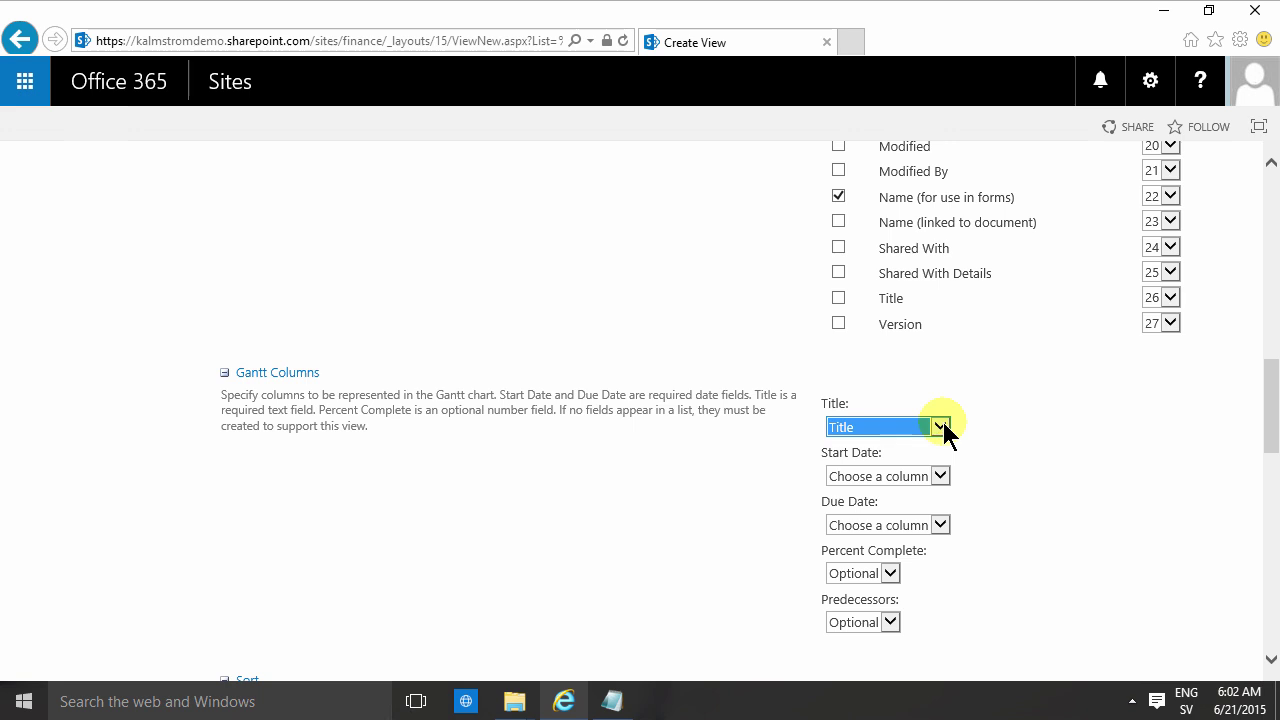
# Set Quote Date as the start date and Decision Date as the due date, then save.
pyautogui.click(940, 476)
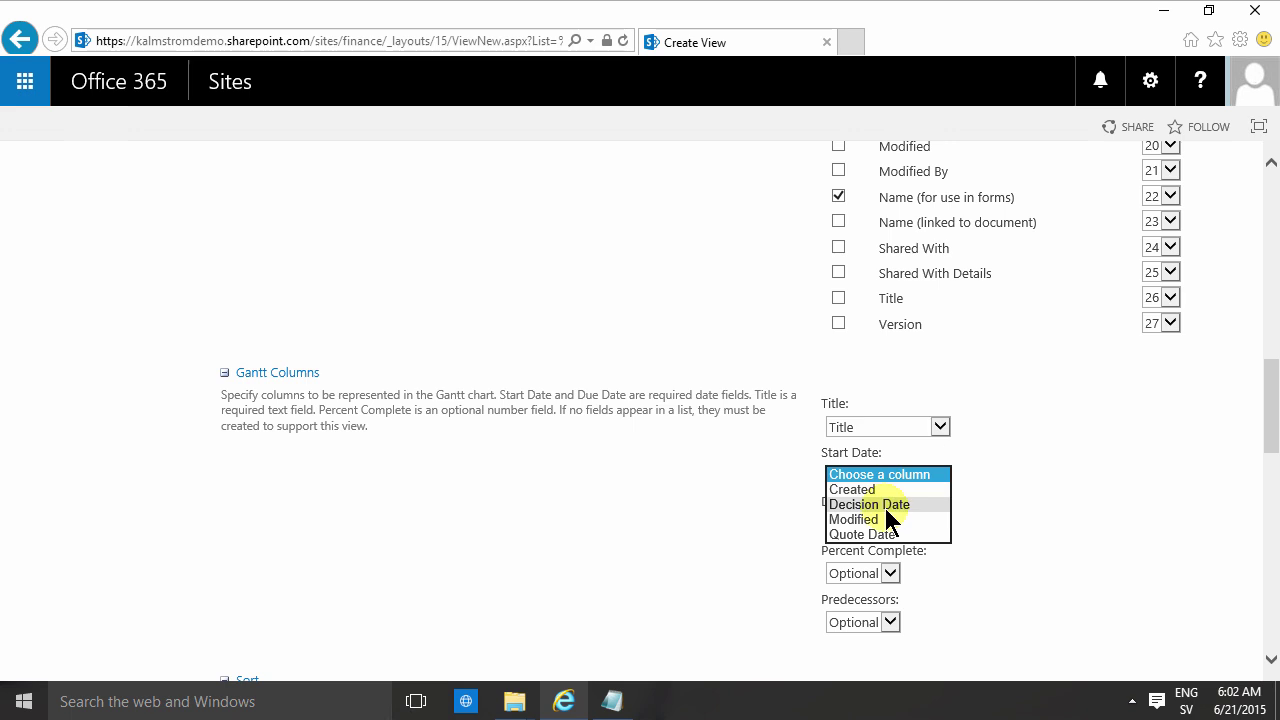
pyautogui.click(885, 534)
pyautogui.click(931, 524)
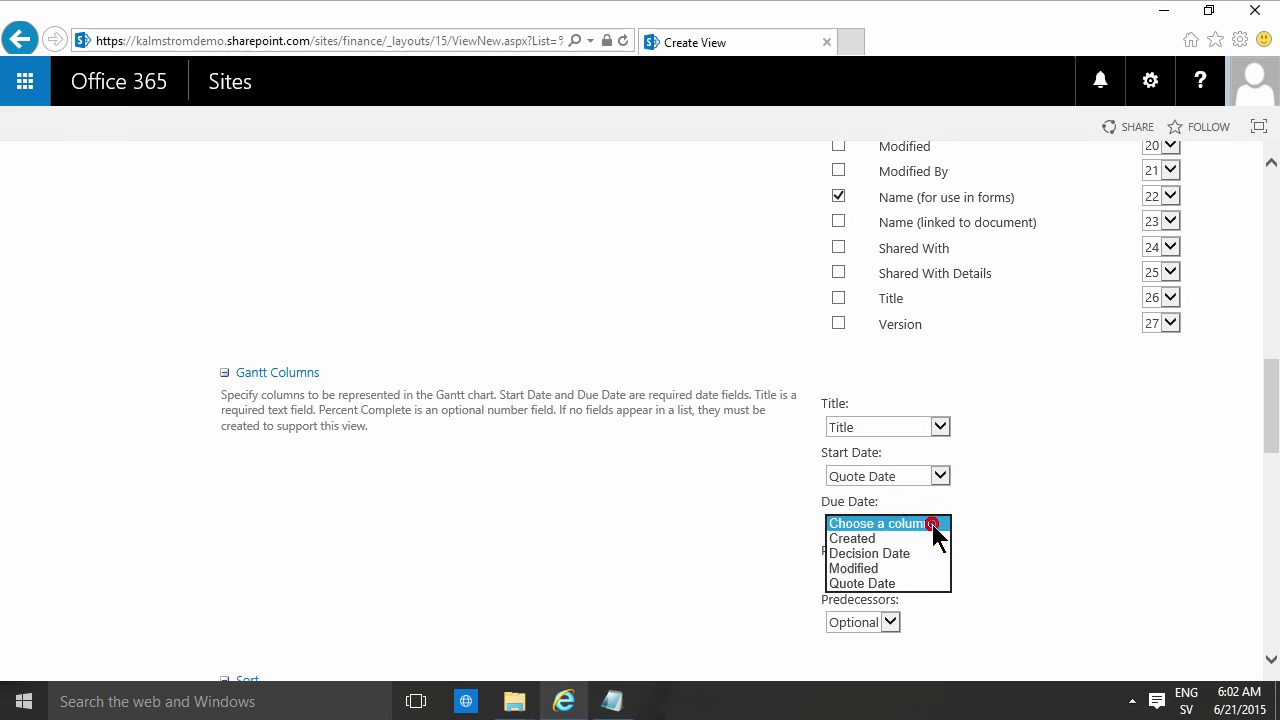
pyautogui.click(868, 553)
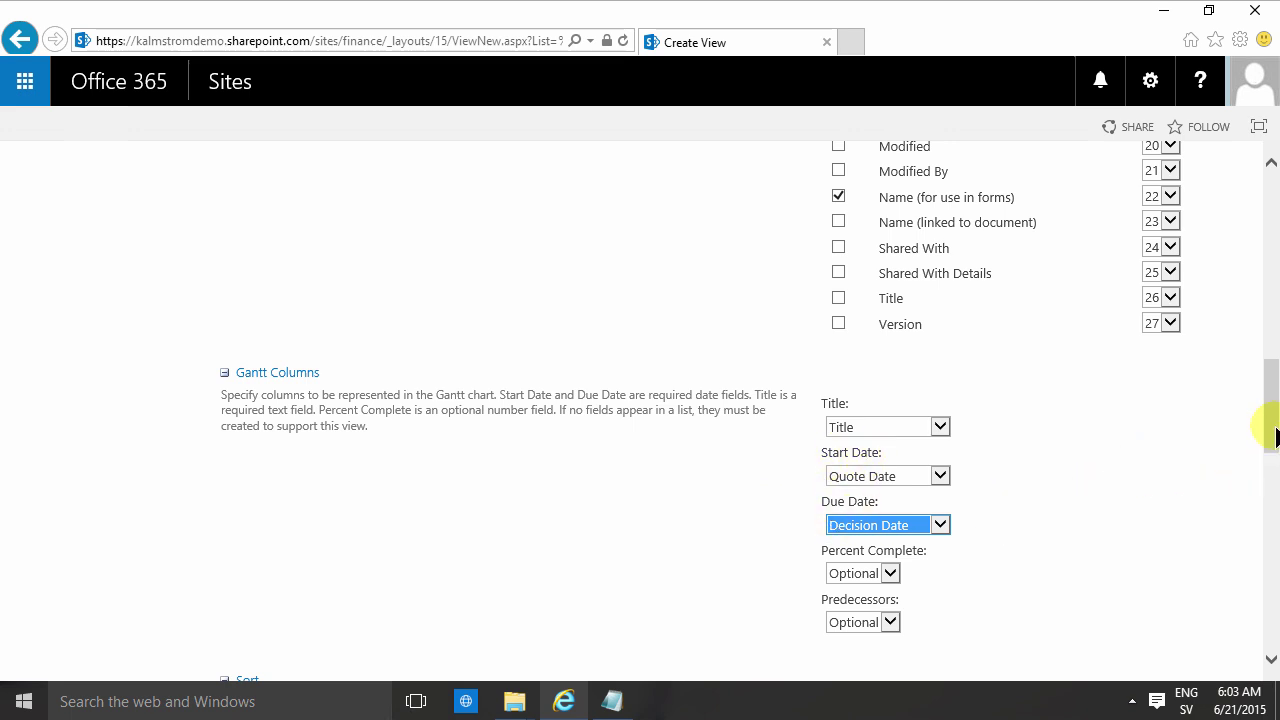
pyautogui.moveTo(1266, 429); pyautogui.dragTo(1254, 466)
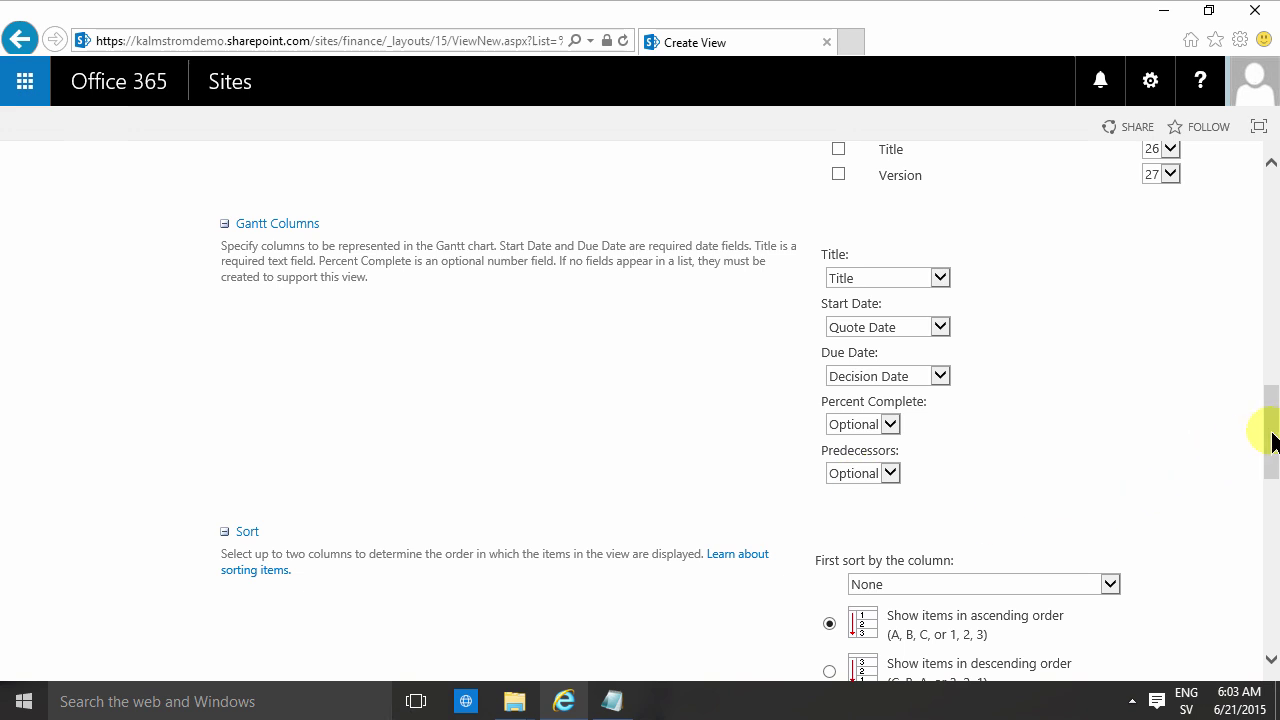
pyautogui.moveTo(1266, 434); pyautogui.dragTo(1270, 577)
pyautogui.click(1118, 574)
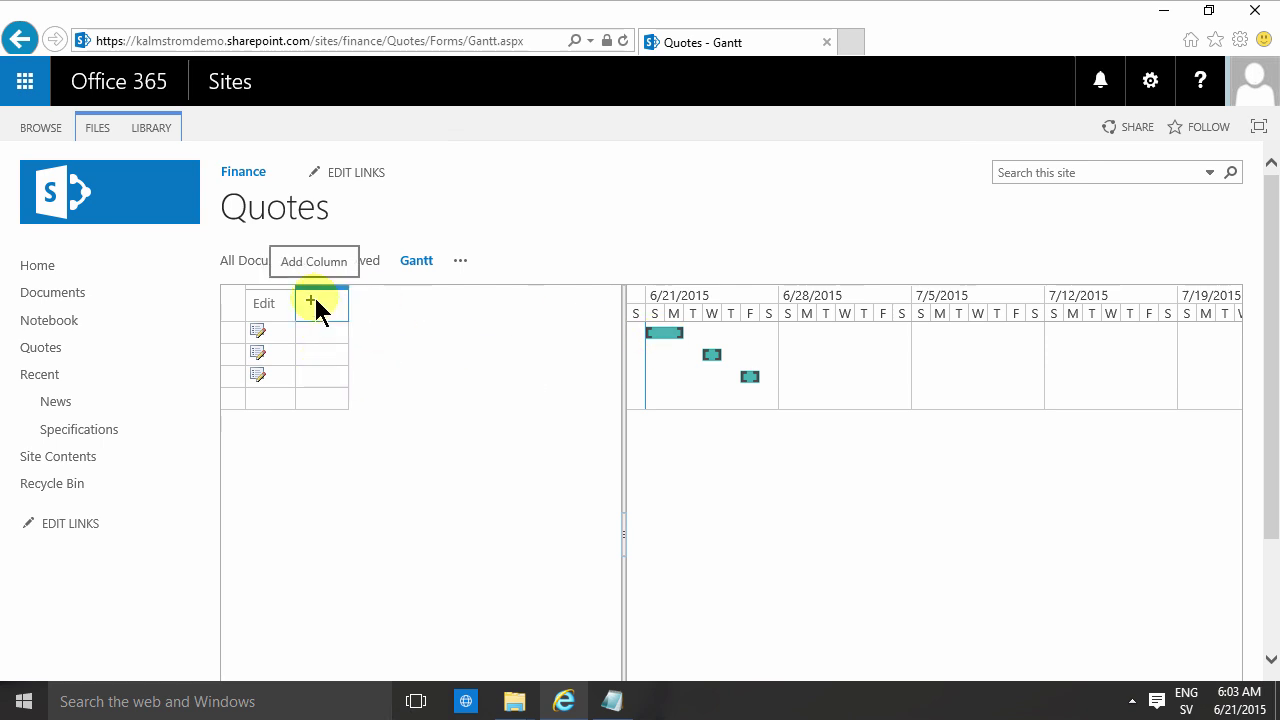
# Edit the Gantt view to show Title instead of Name (for use in forms), then save.
pyautogui.click(460, 260)
pyautogui.click(524, 358)
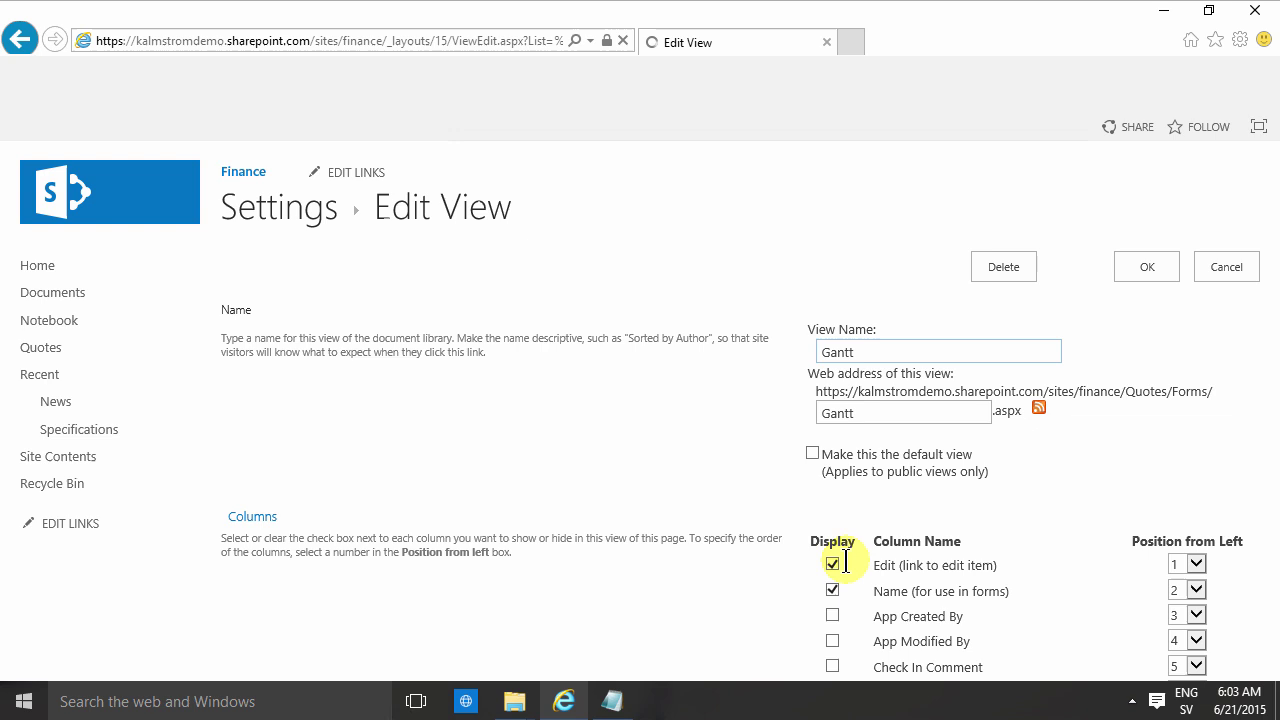
pyautogui.scroll(-3, 850, 610)
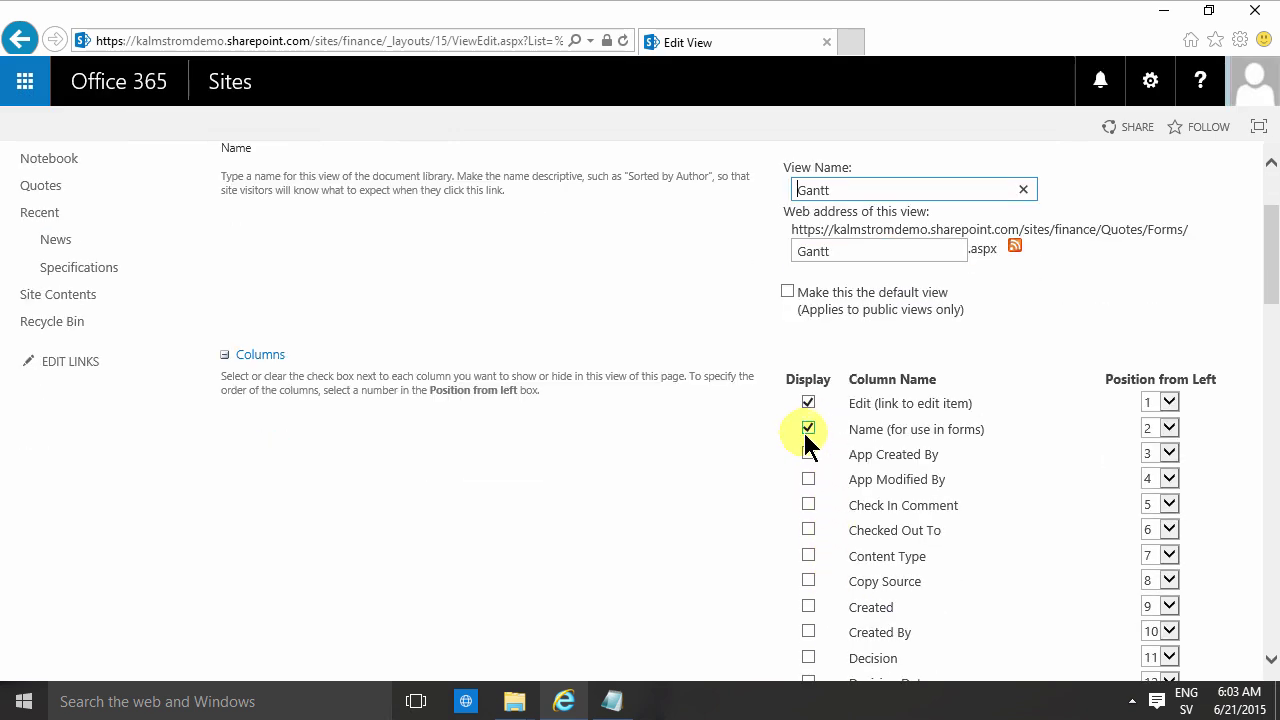
pyautogui.click(808, 429)
pyautogui.scroll(-2, 862, 532)
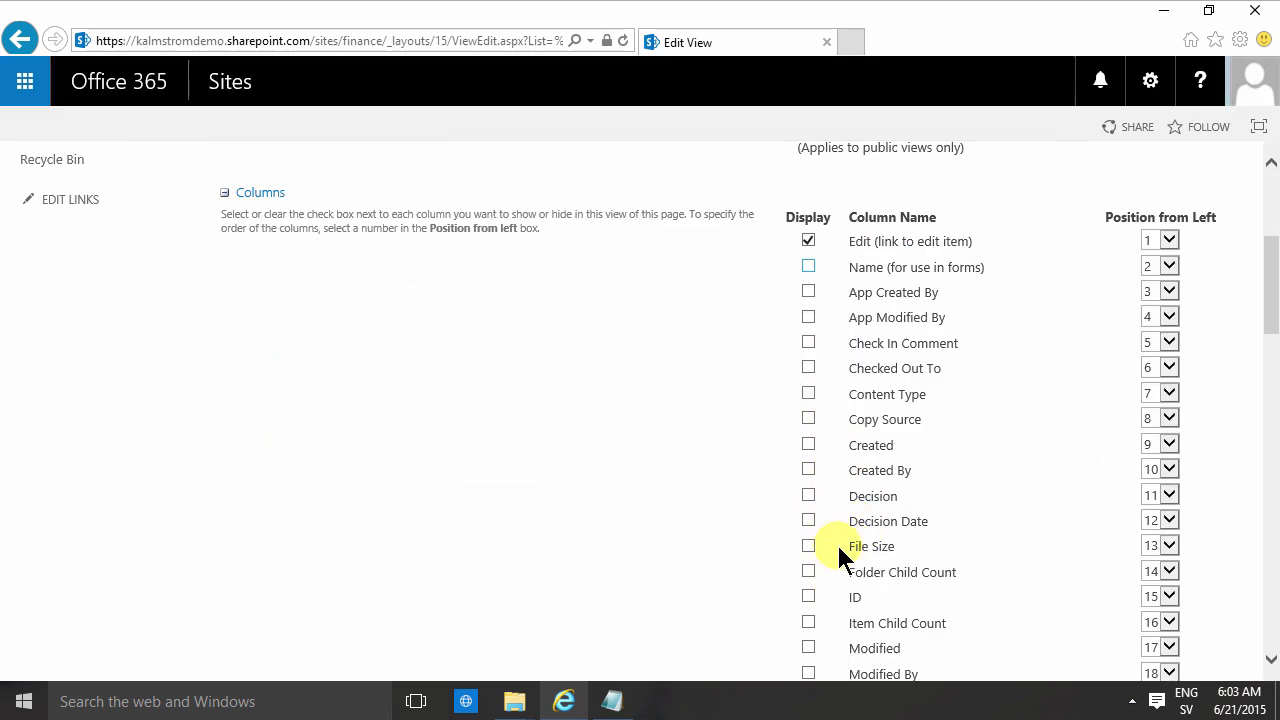
pyautogui.scroll(-3, 836, 542)
pyautogui.scroll(-3, 821, 561)
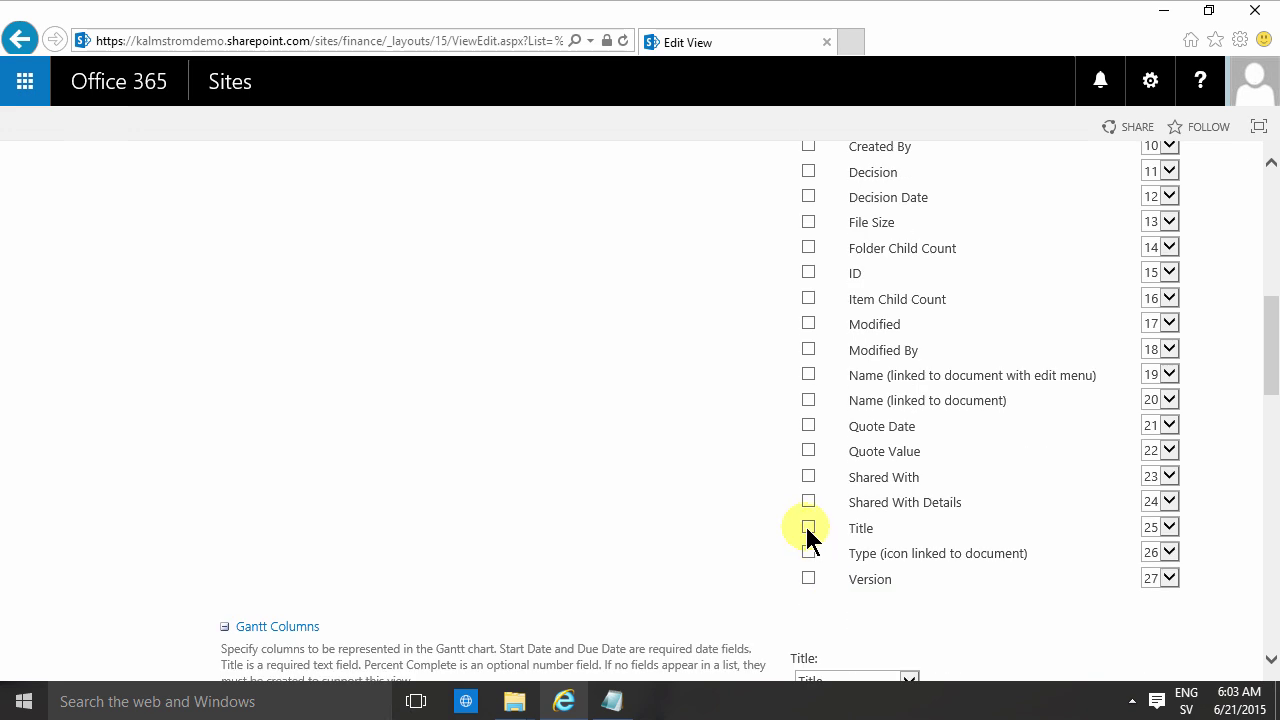
pyautogui.click(808, 527)
pyautogui.scroll(10, 1050, 420)
pyautogui.click(1141, 200)
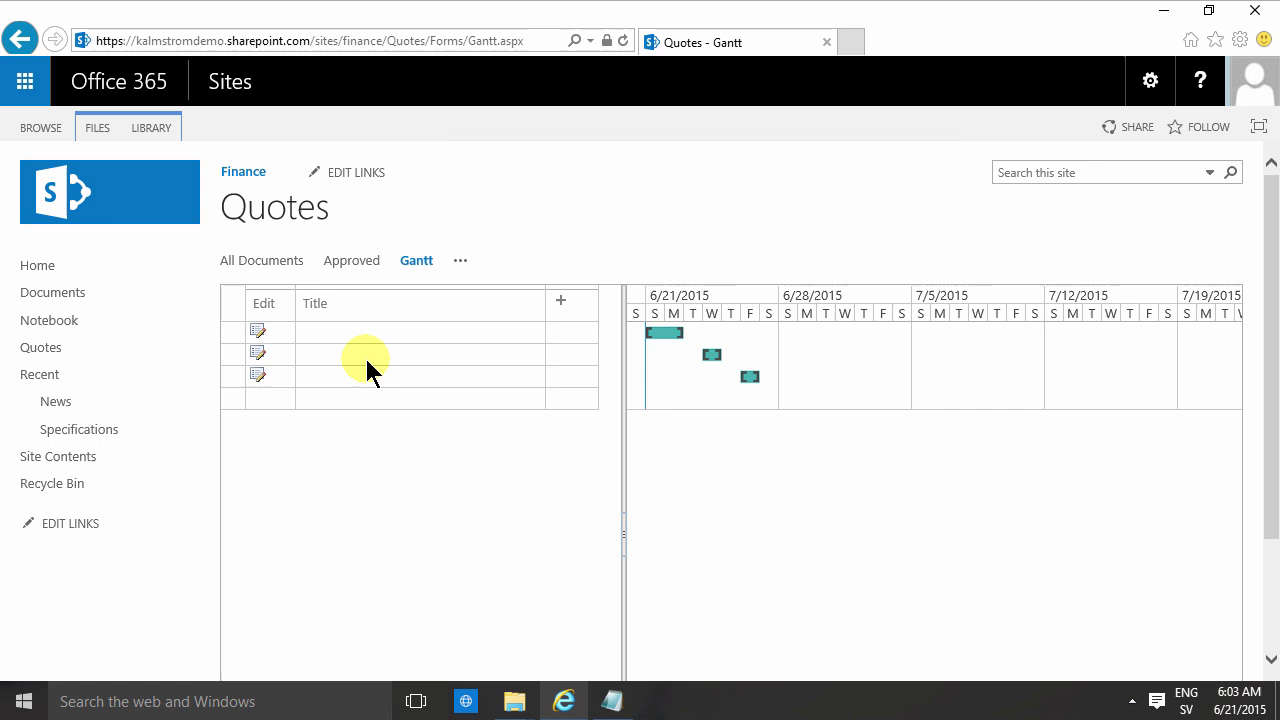
# Modify the All Documents view to show Title at position 3 from left, then save.
pyautogui.click(272, 262)
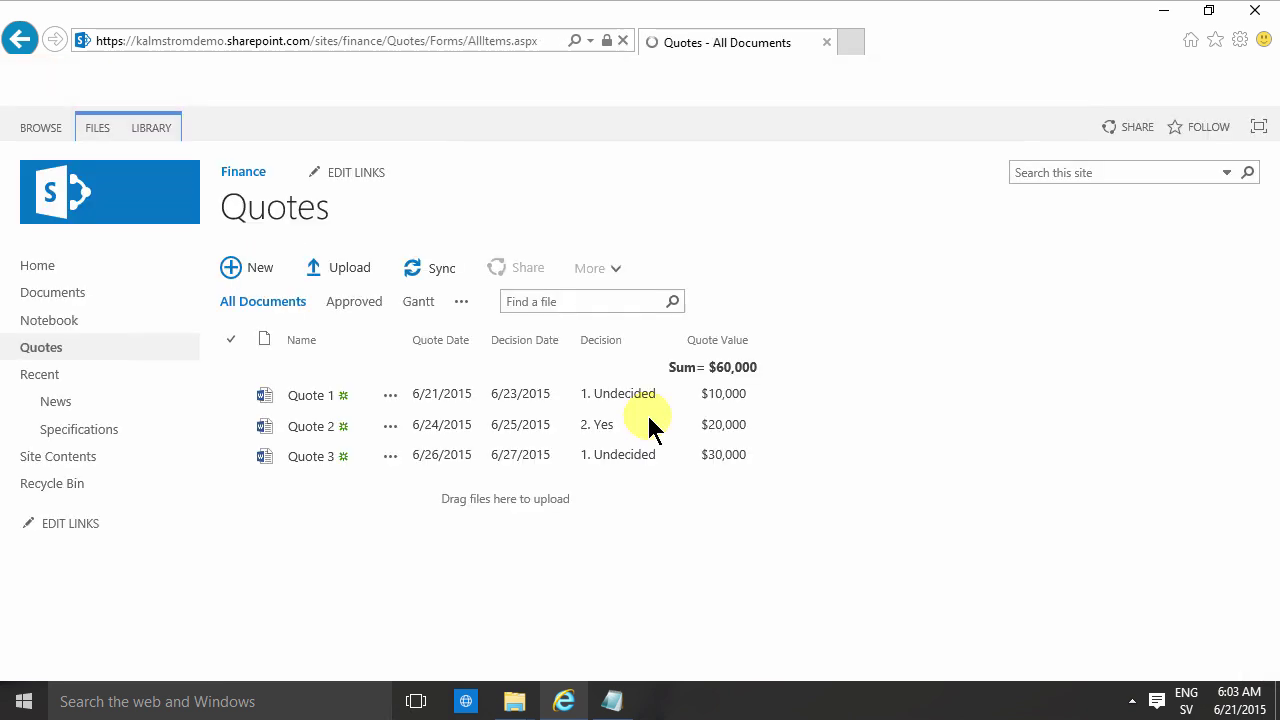
pyautogui.click(463, 303)
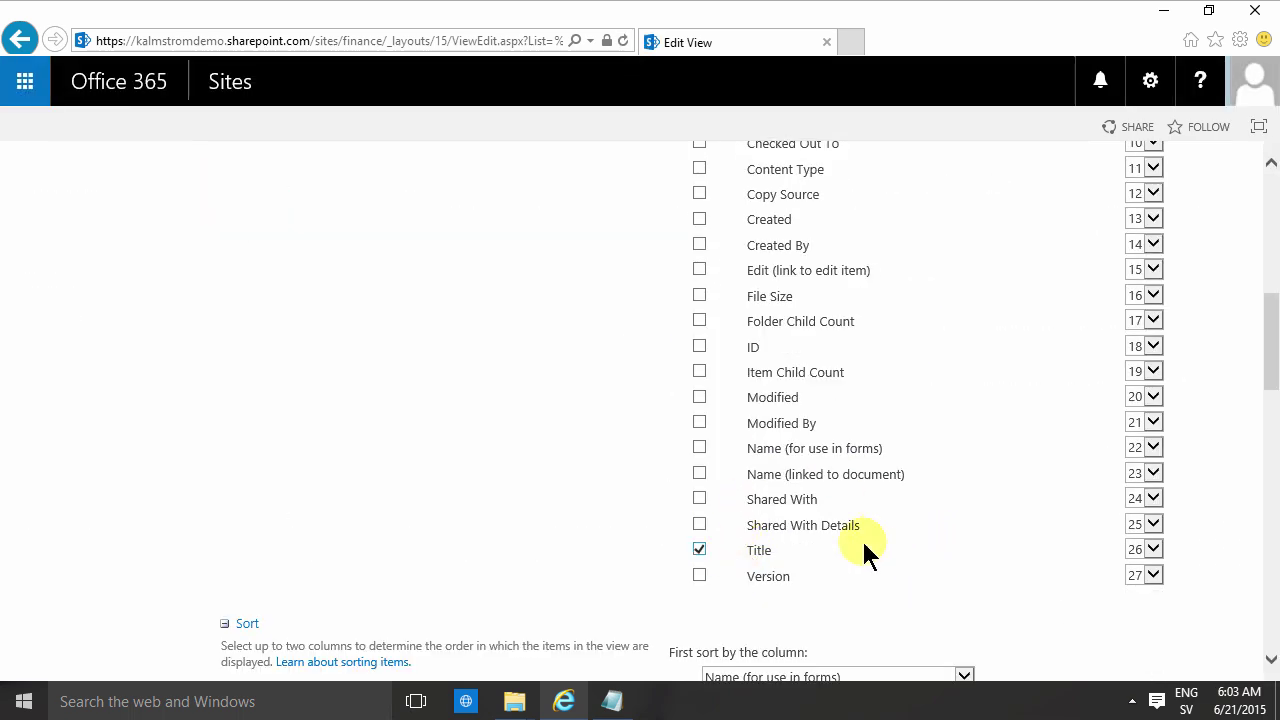
pyautogui.scroll(5, 775, 553)
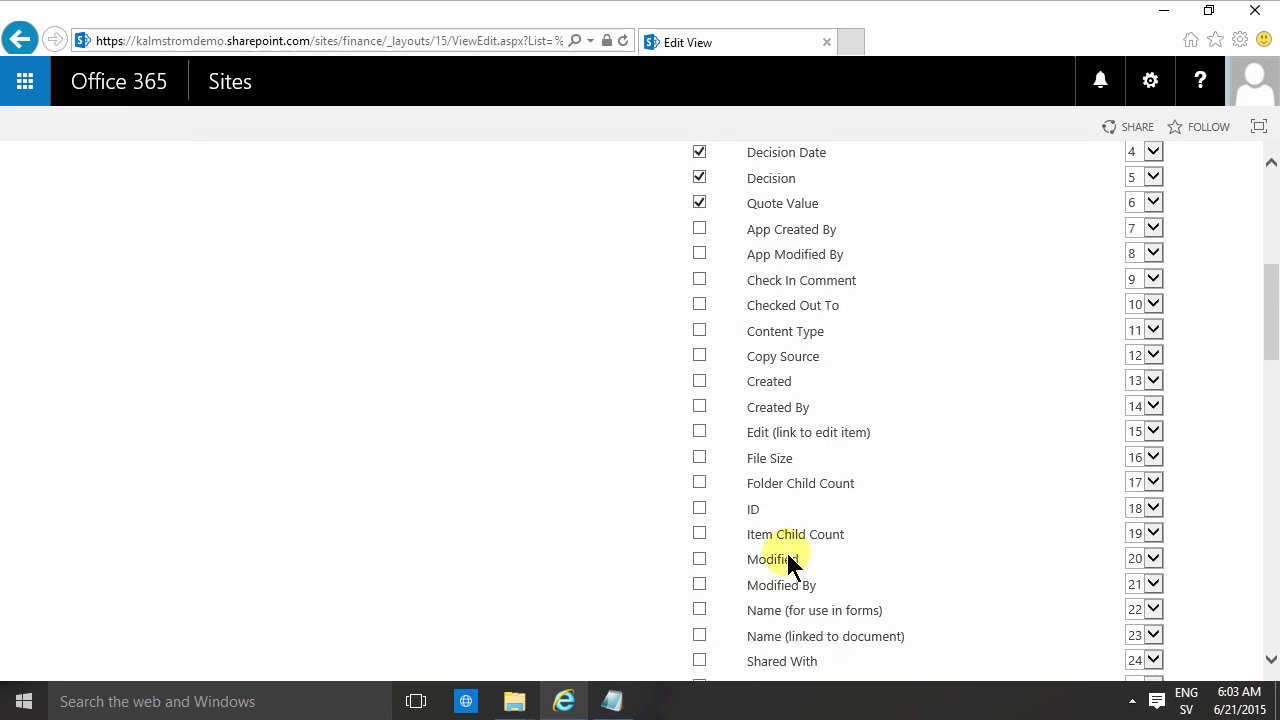
pyautogui.scroll(-2, 795, 556)
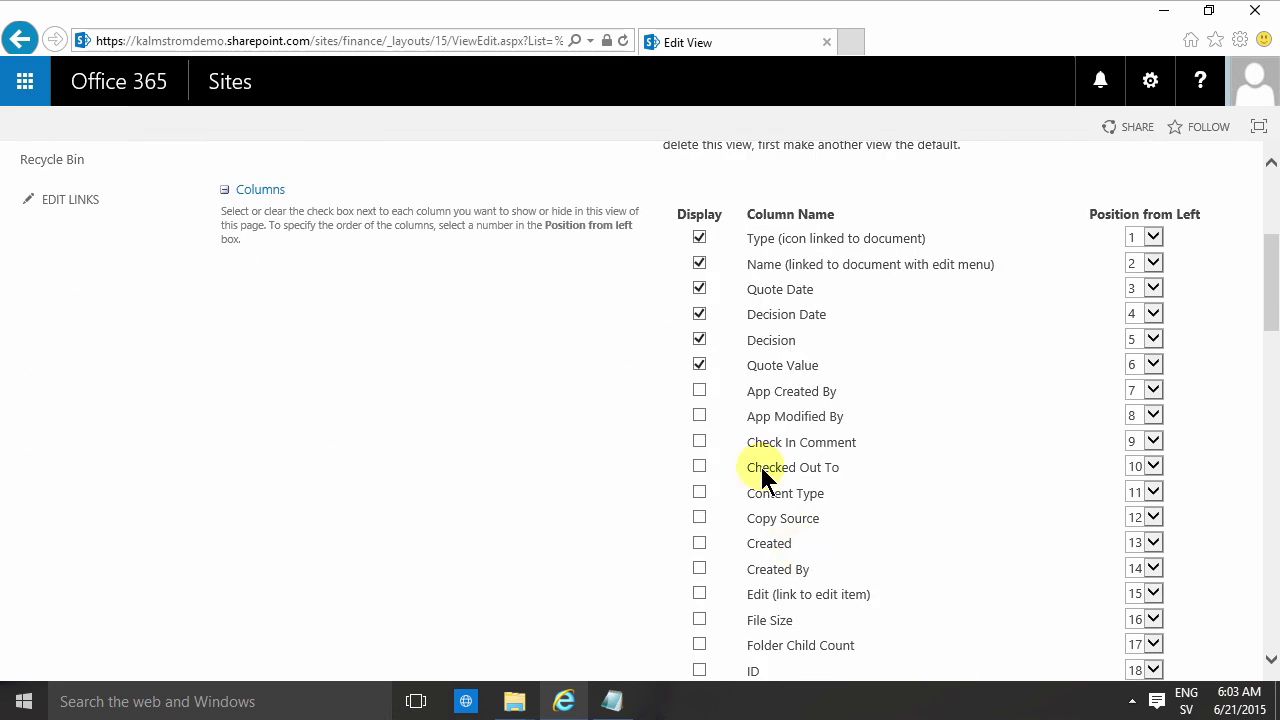
pyautogui.scroll(-4, 998, 558)
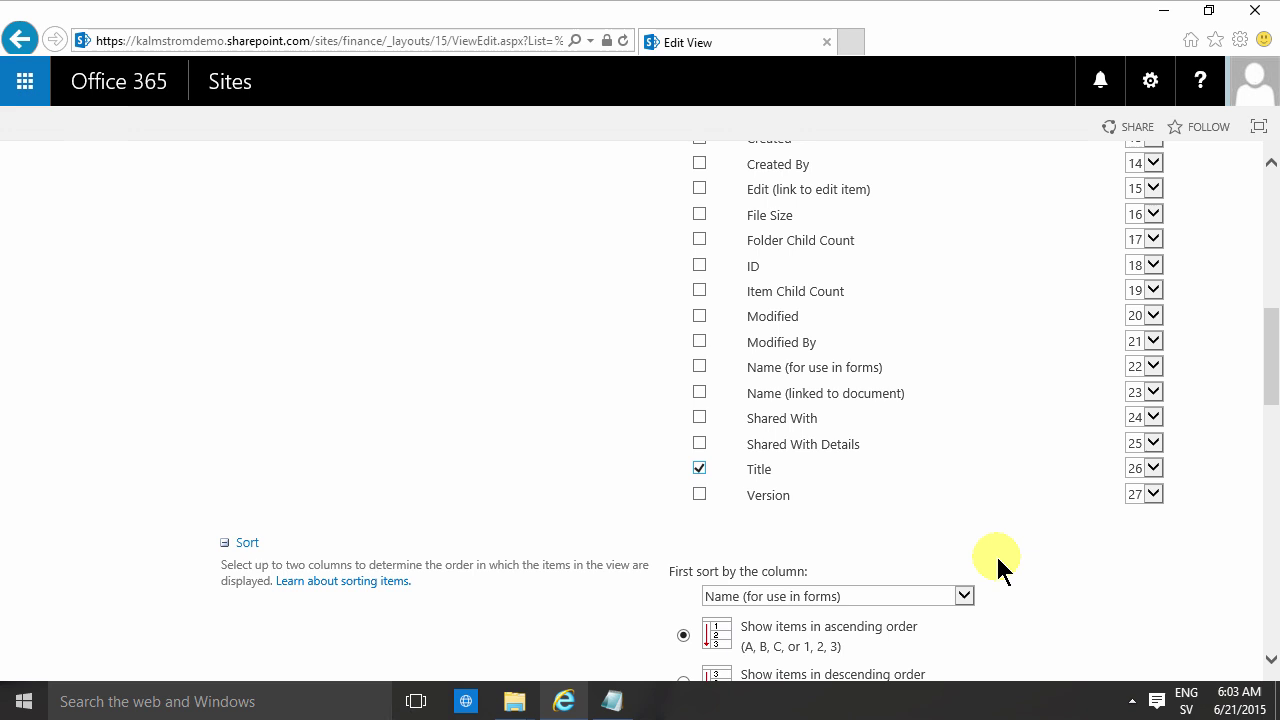
pyautogui.click(1160, 470)
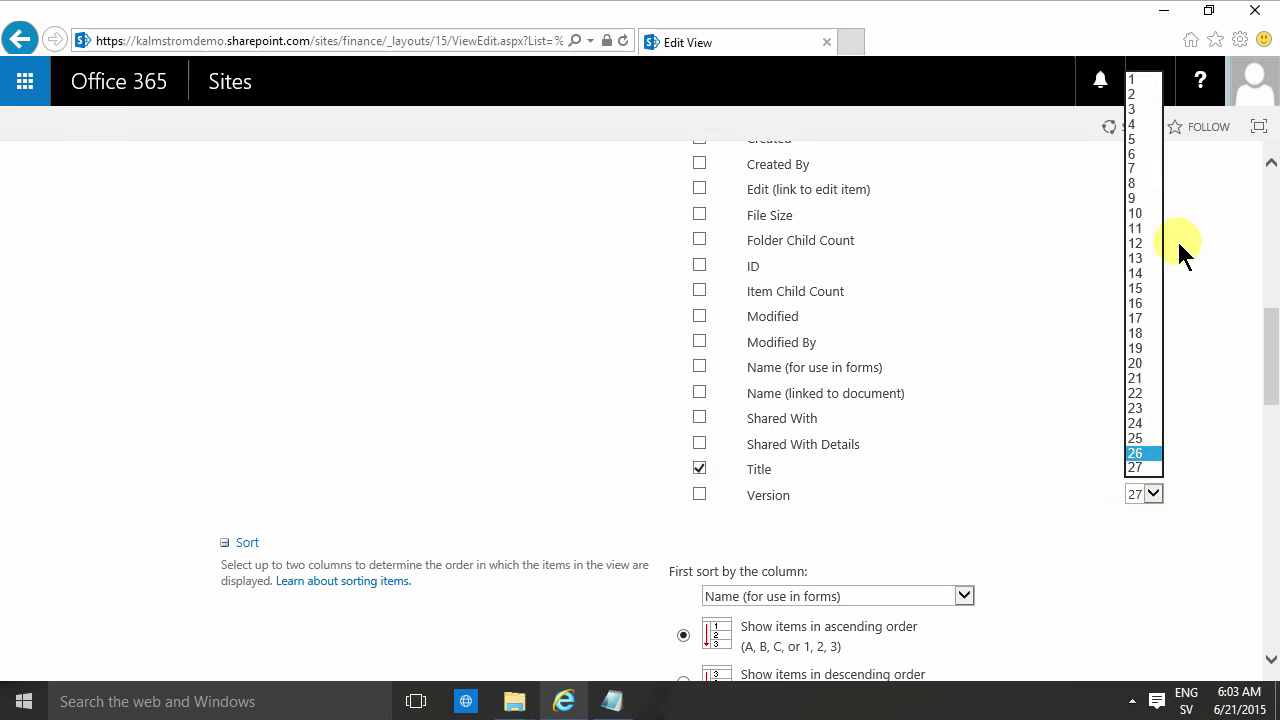
pyautogui.click(1143, 111)
pyautogui.moveTo(1267, 310); pyautogui.dragTo(1266, 166)
pyautogui.click(1137, 264)
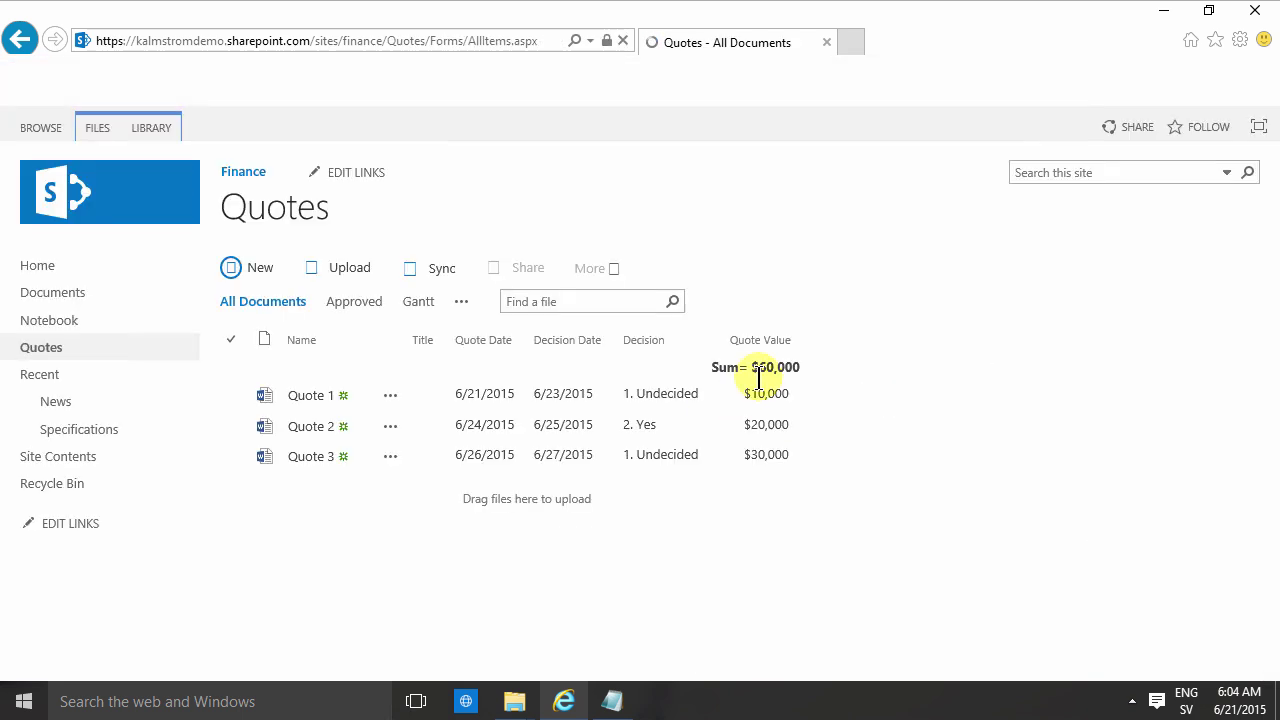
# In Quick Edit, copy the Name cells Quote 1–3 into the Title column and save.
pyautogui.click(158, 130)
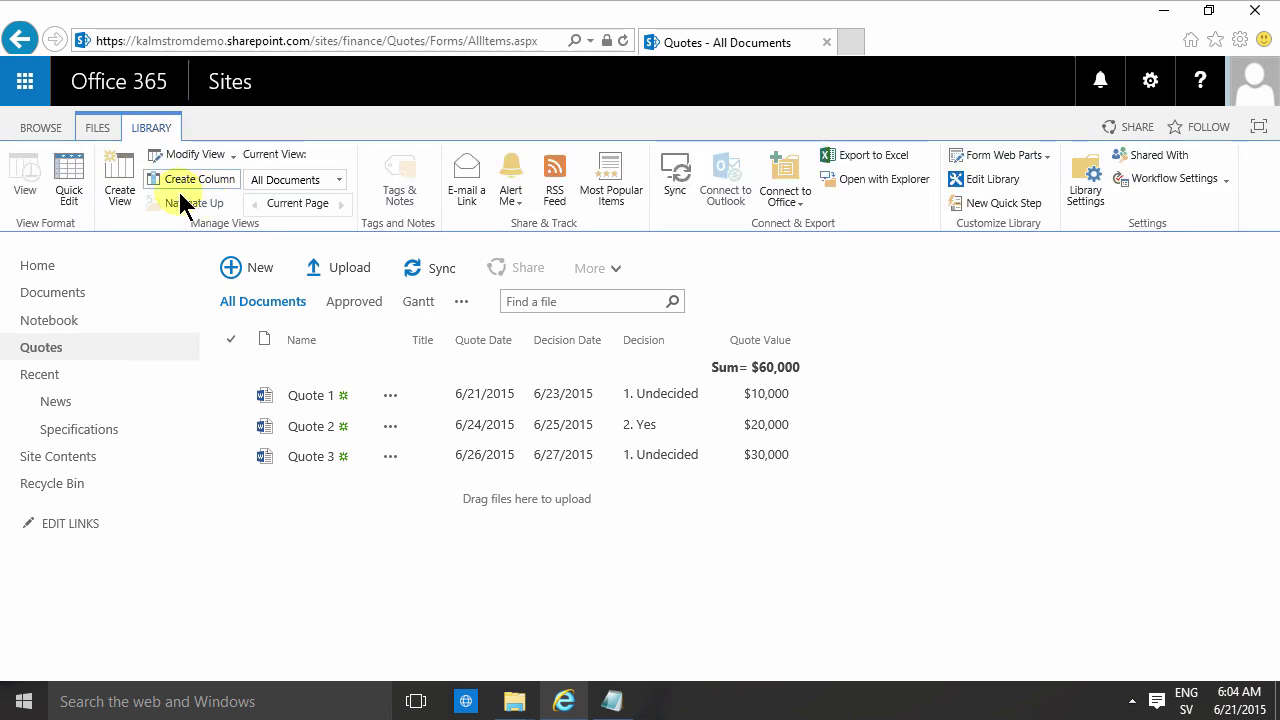
pyautogui.click(66, 176)
pyautogui.moveTo(464, 368); pyautogui.dragTo(512, 437)
pyautogui.hotkey('ctrl', 'c')
pyautogui.click(636, 366)
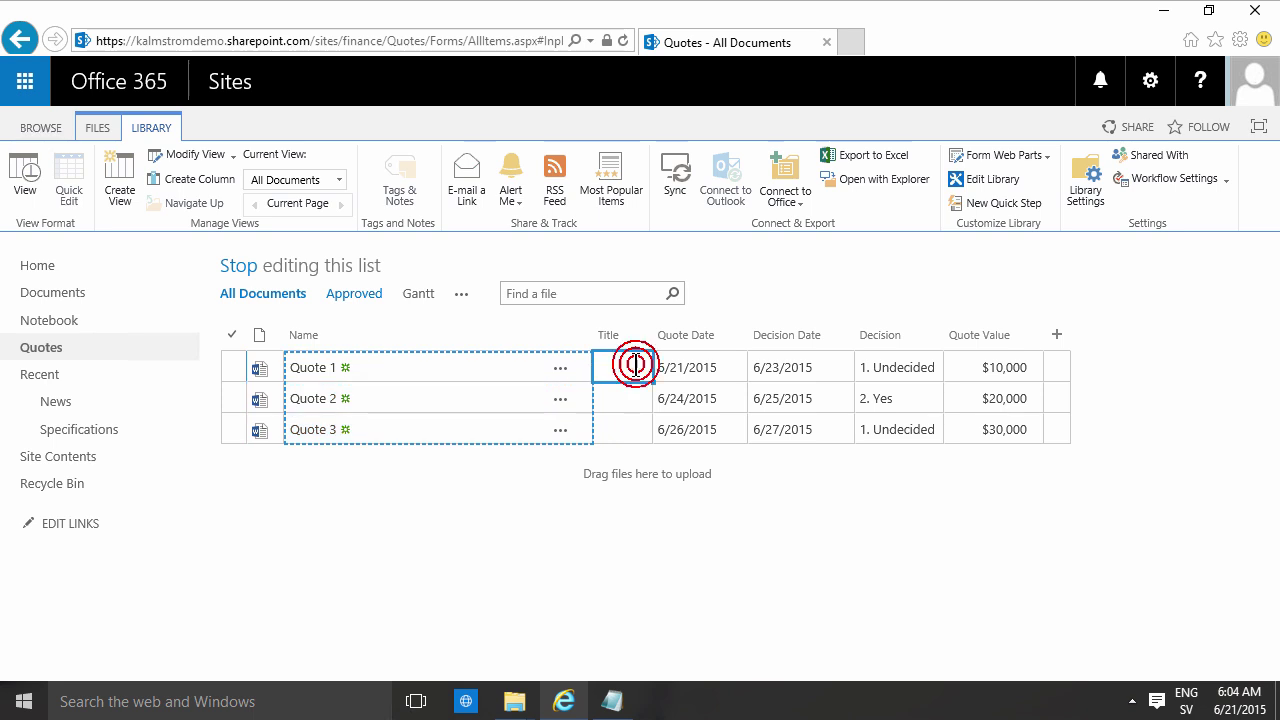
pyautogui.hotkey('ctrl', 'v')
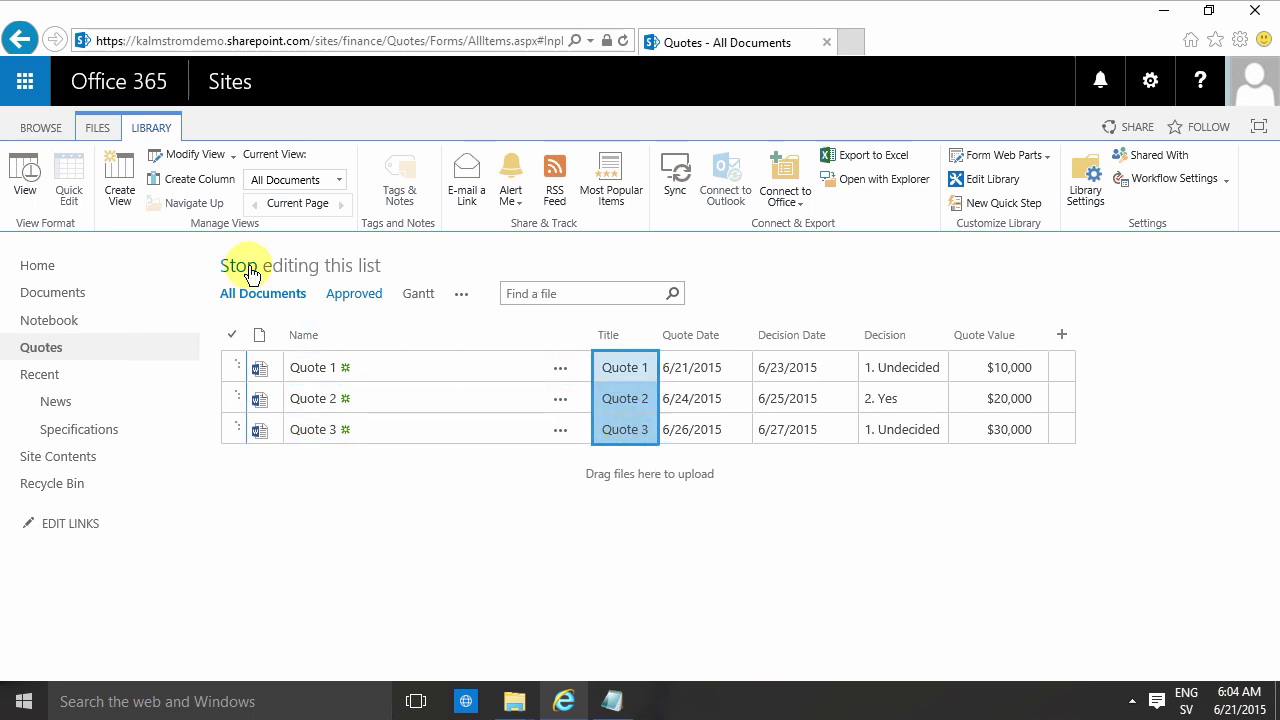
pyautogui.click(250, 272)
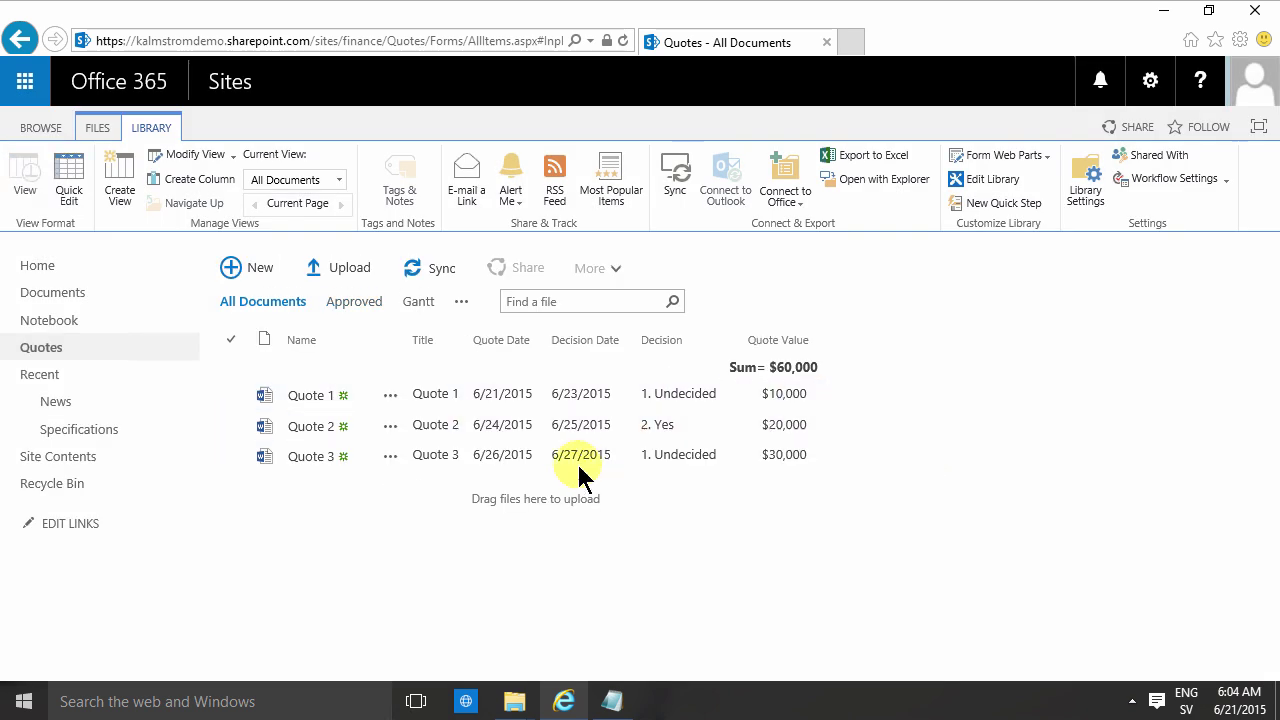
# Switch to the Quotes library's Gantt view.
pyautogui.click(419, 302)
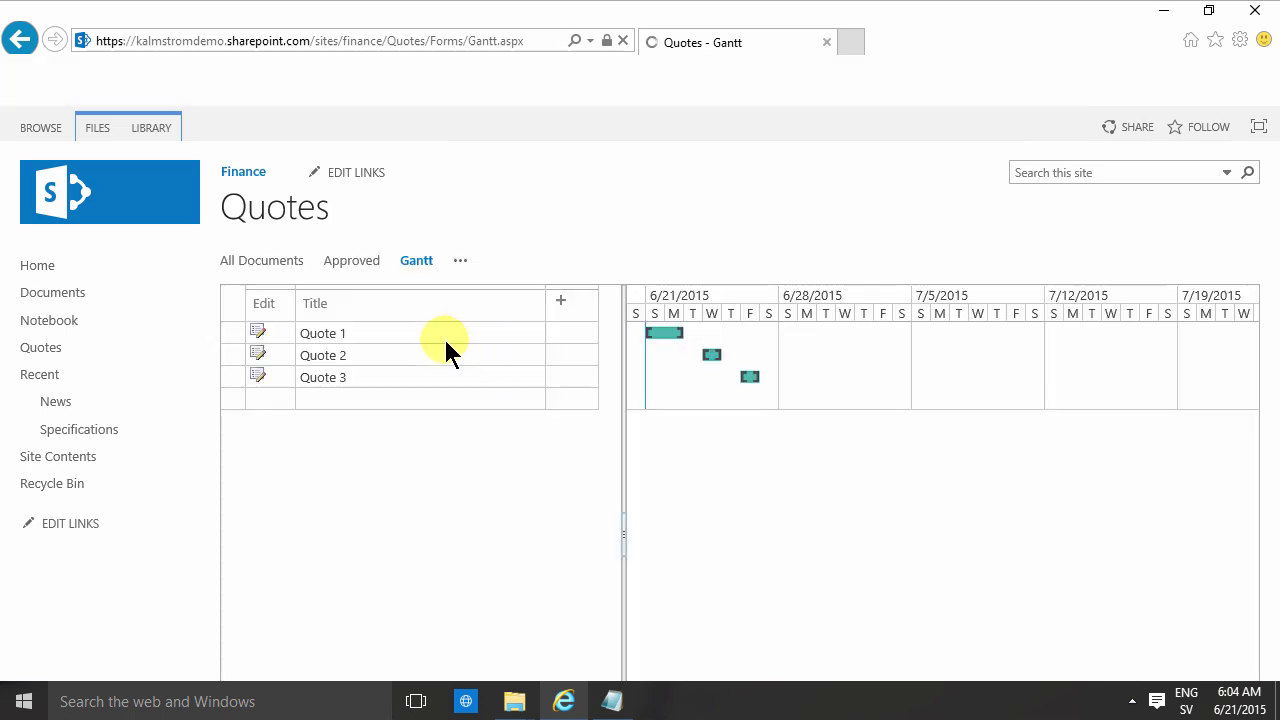